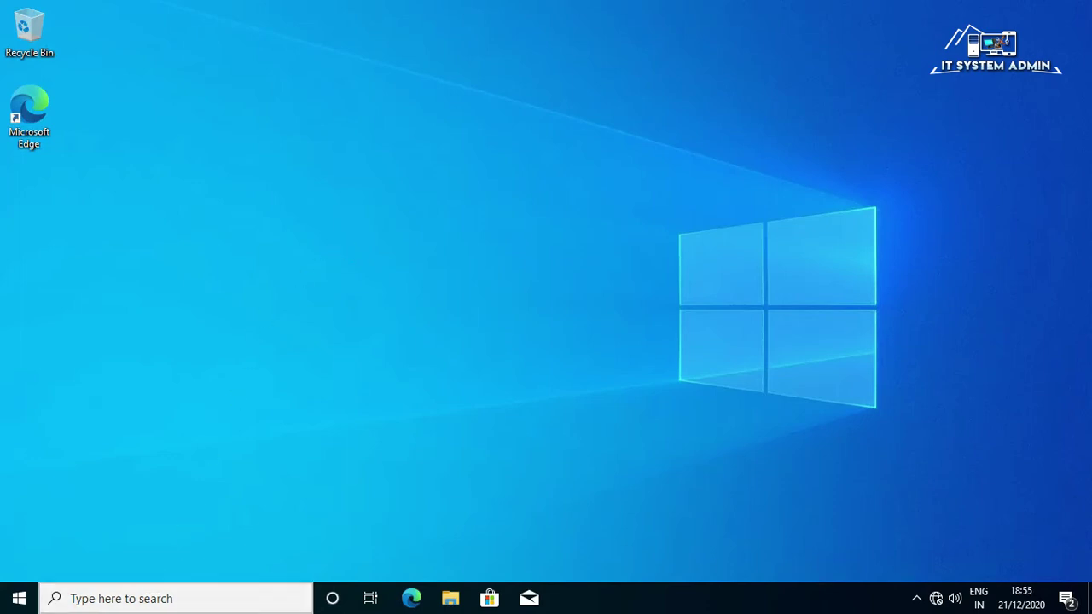
# Step: Find Registry Editor with a search for "reg" and run it as administrator, allowing it to make changes
pyautogui.click(142, 597)
pyautogui.write('re')
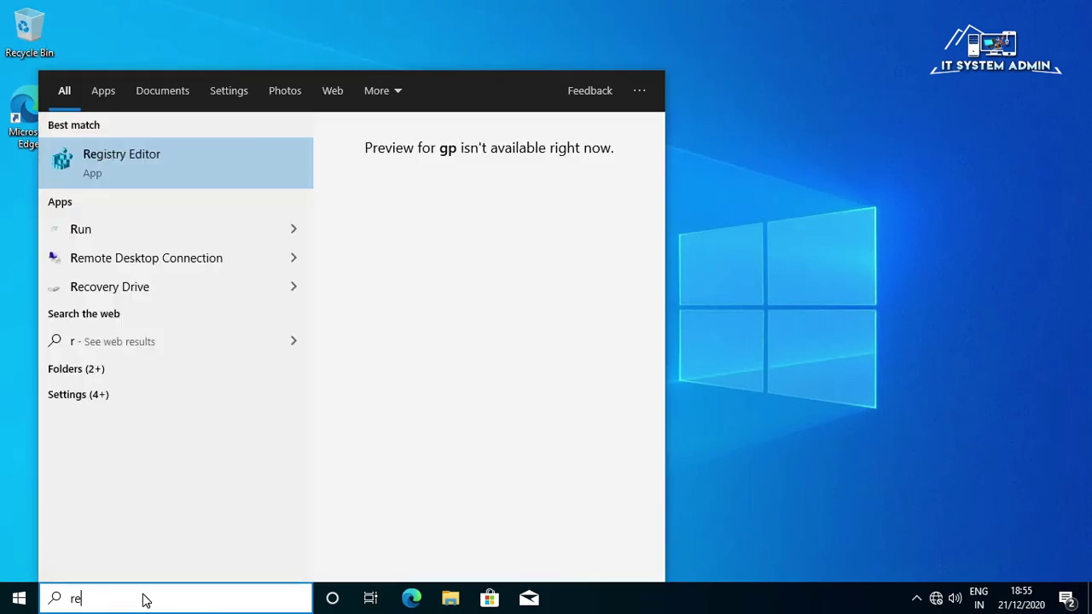
pyautogui.write('g')
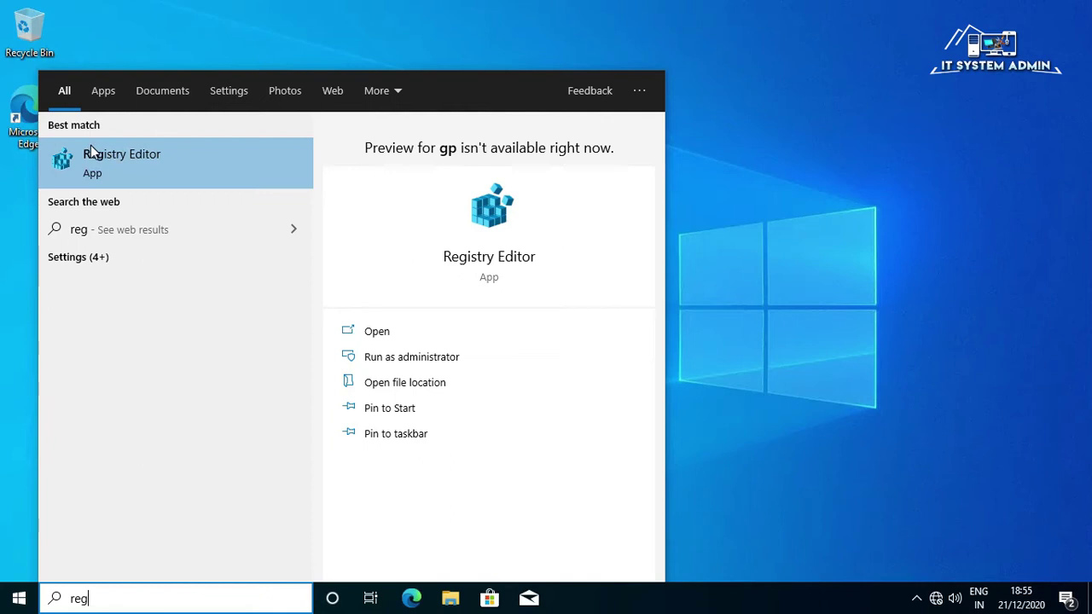
pyautogui.rightClick(121, 158)
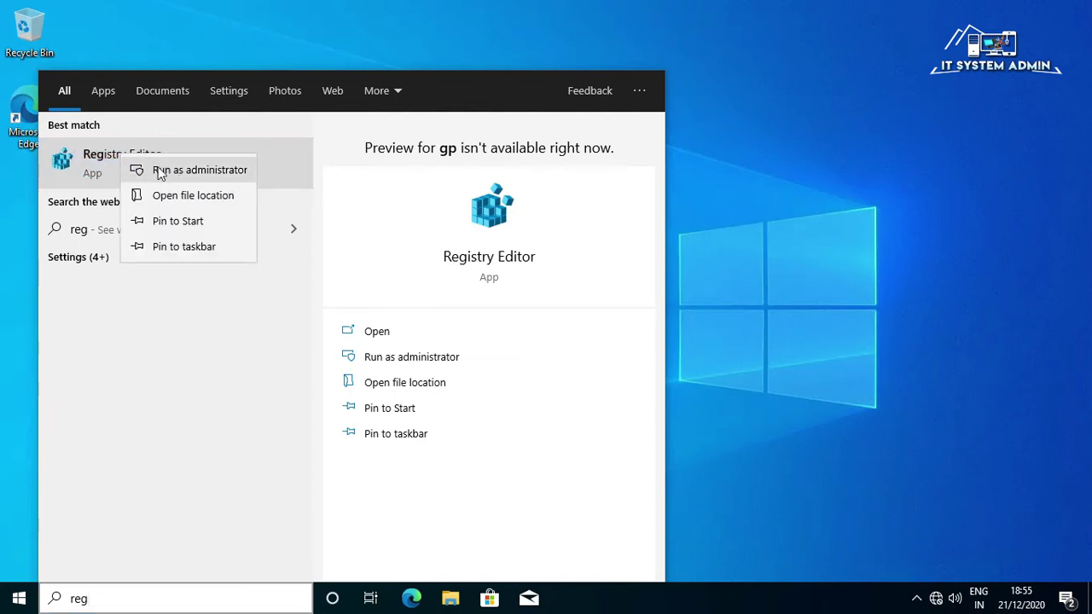
pyautogui.click(201, 177)
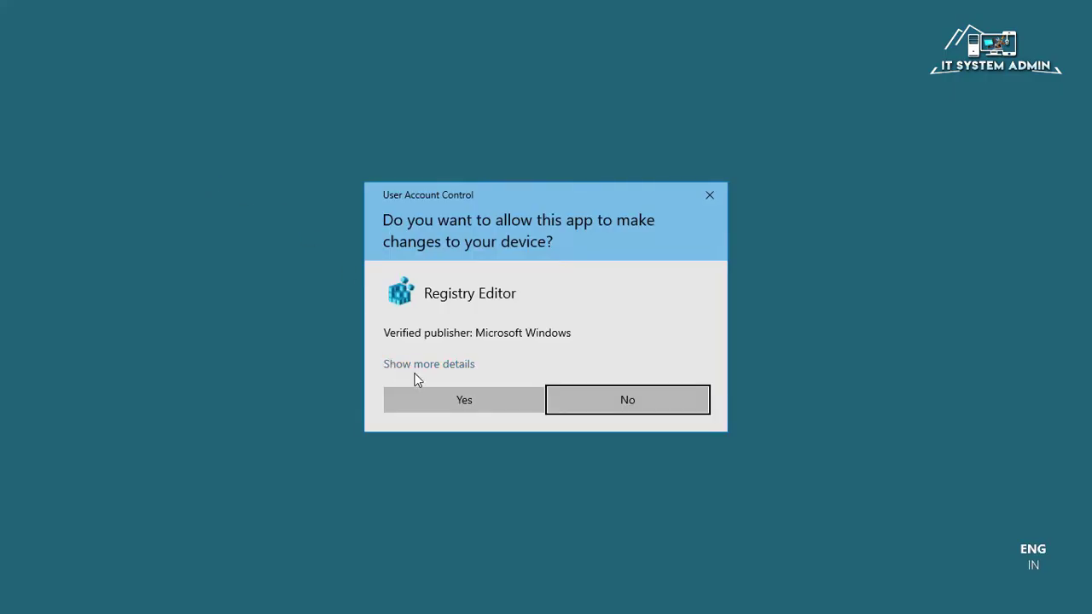
pyautogui.click(438, 390)
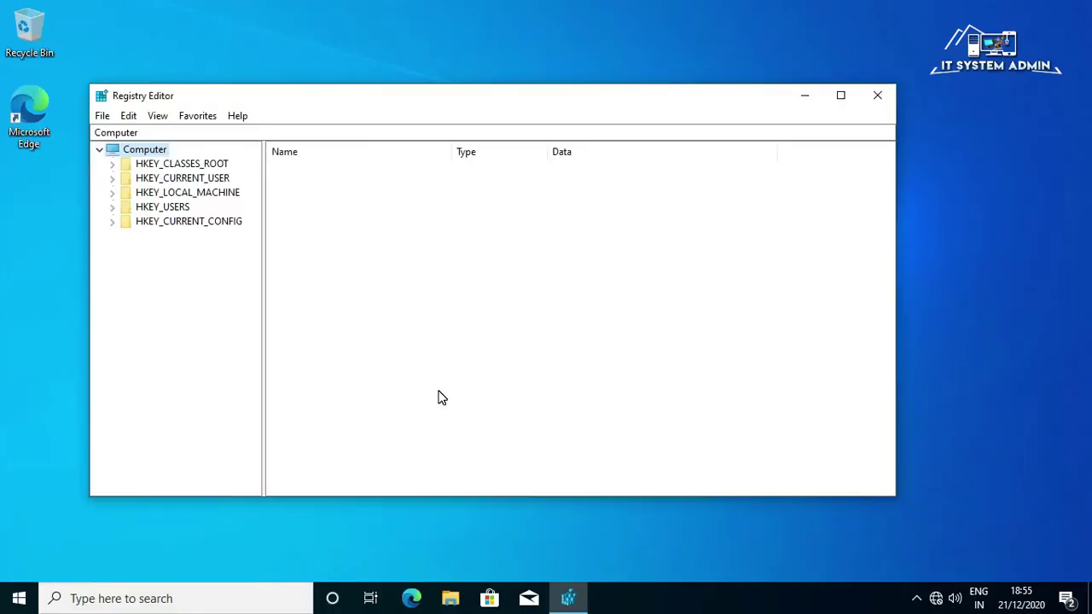
# Step: Go to the registry key HKEY_LOCAL_MACHINE\SOFTWARE\Microsoft\Windows\CurrentVersion, widening the key tree to read the full names
pyautogui.click(199, 198)
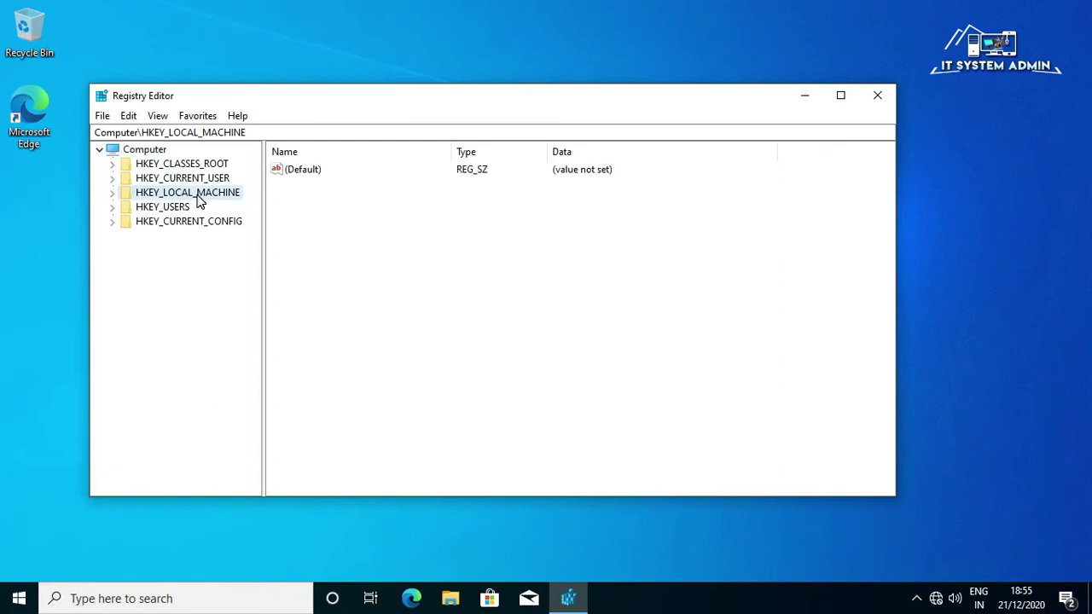
pyautogui.click(113, 193)
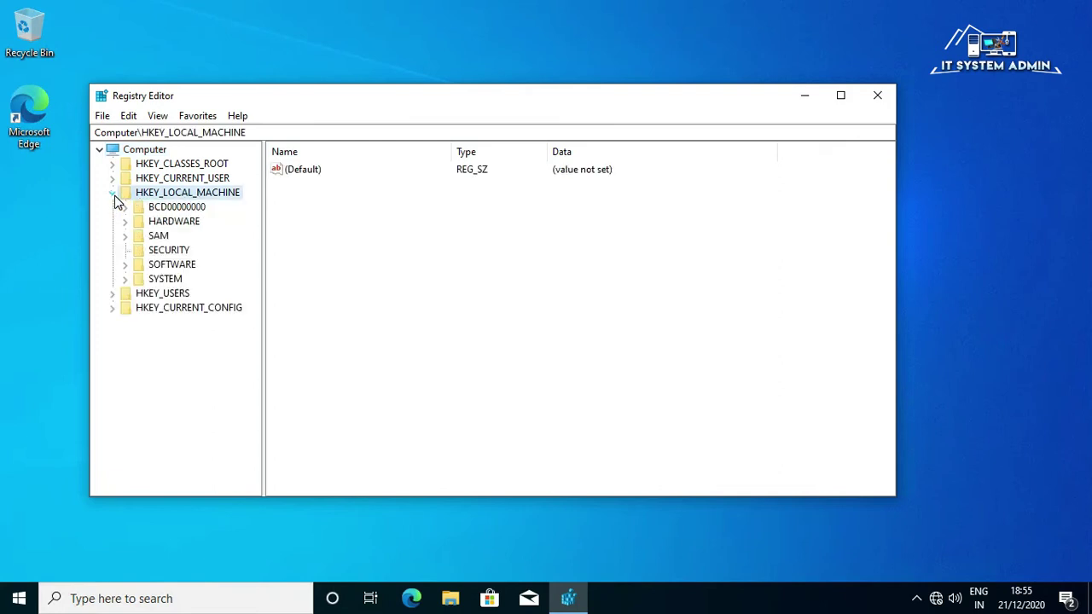
pyautogui.click(125, 265)
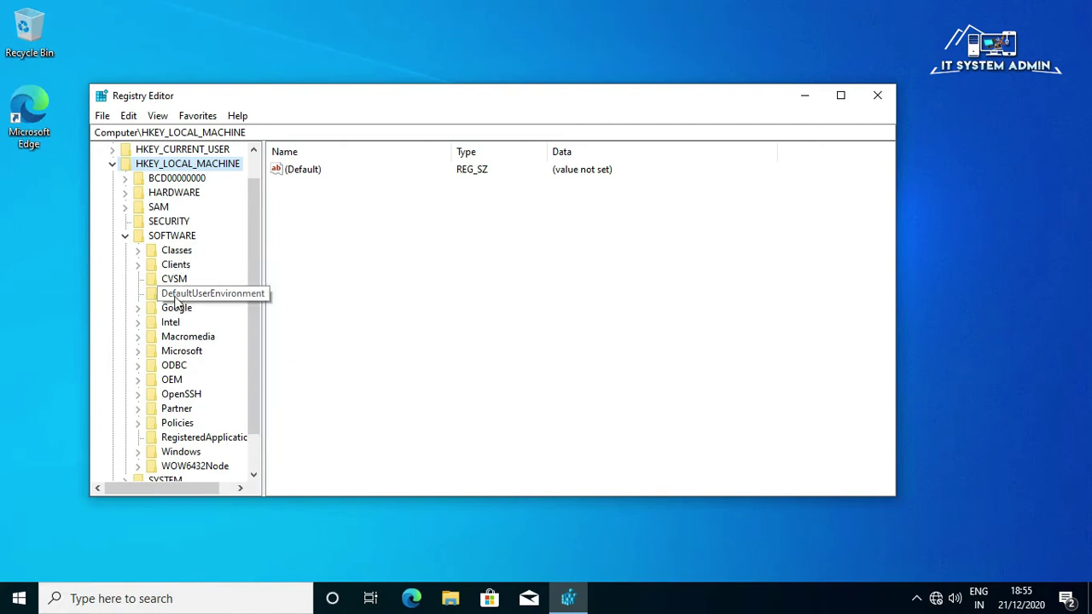
pyautogui.click(139, 352)
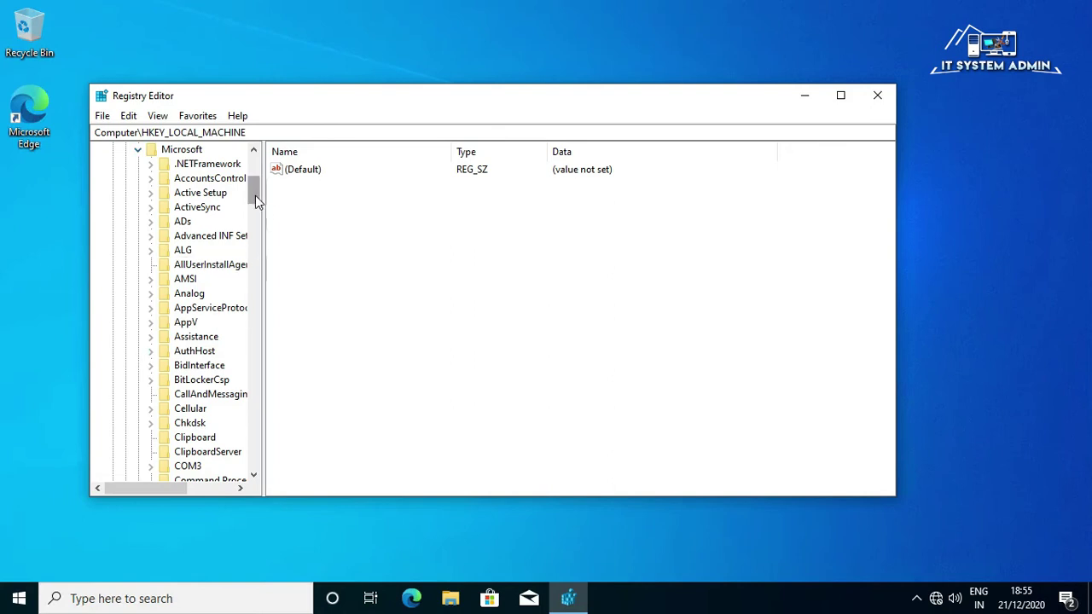
pyautogui.moveTo(255, 195); pyautogui.dragTo(239, 419)
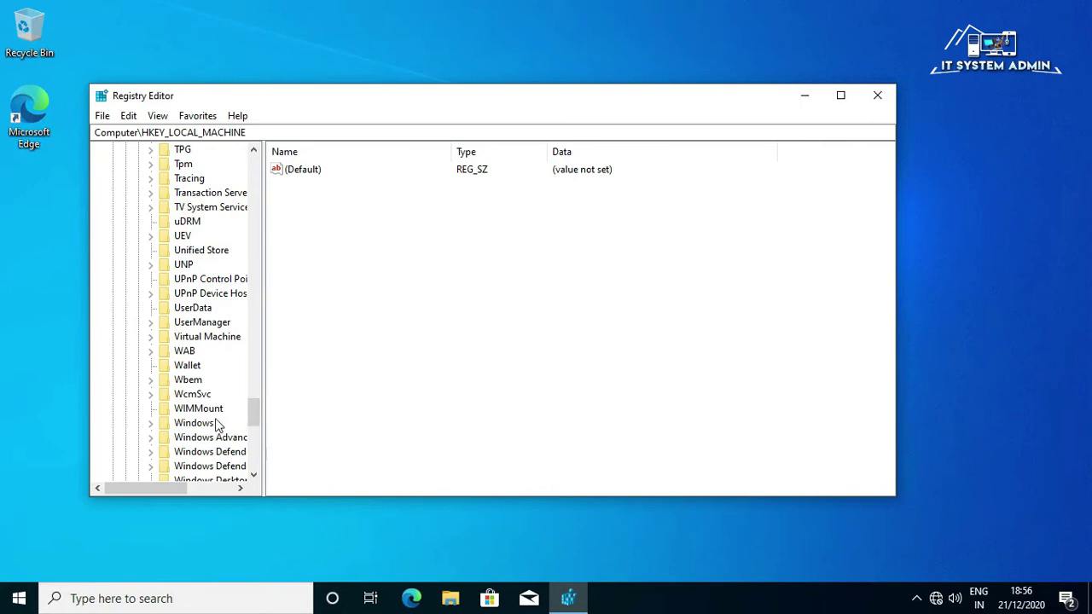
pyautogui.click(151, 423)
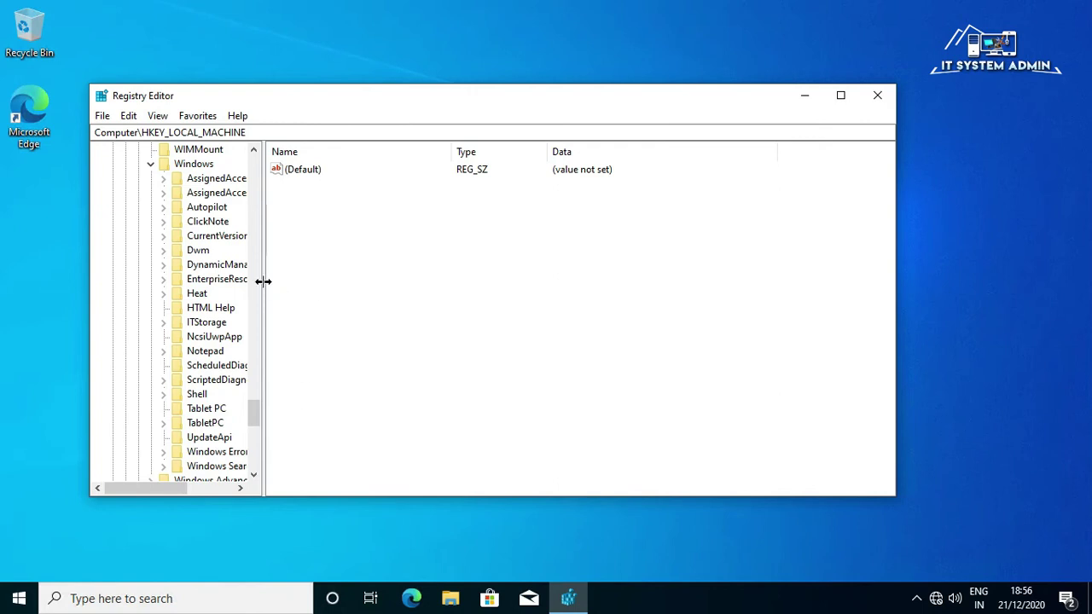
pyautogui.moveTo(263, 282); pyautogui.dragTo(318, 271)
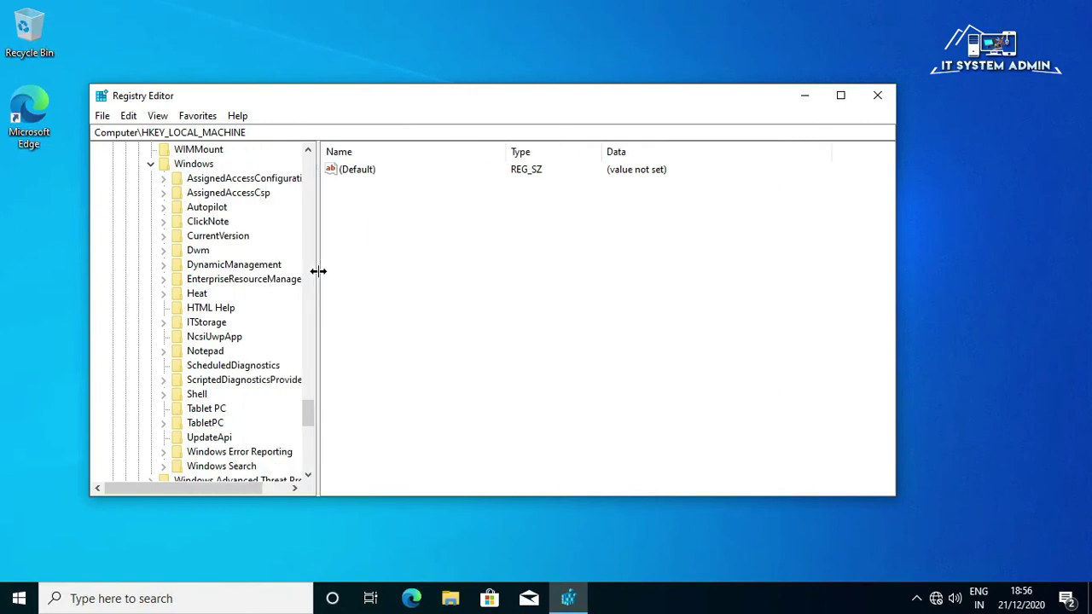
pyautogui.click(227, 243)
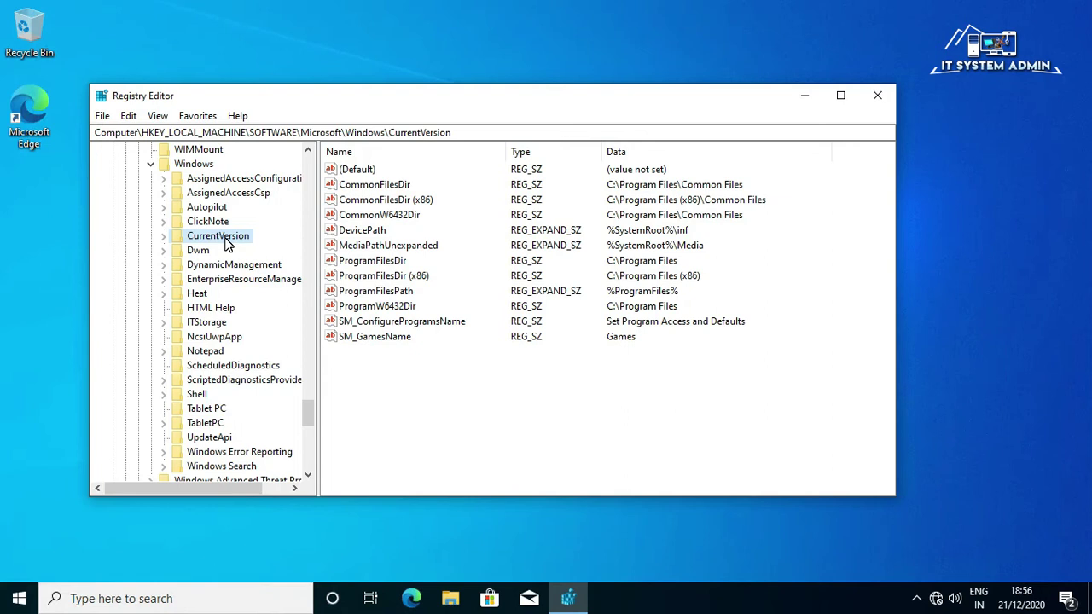
# Step: Examine the ProgramFilesDir and ProgramFilesDir (x86) entries in the CurrentVersion key
pyautogui.click(383, 266)
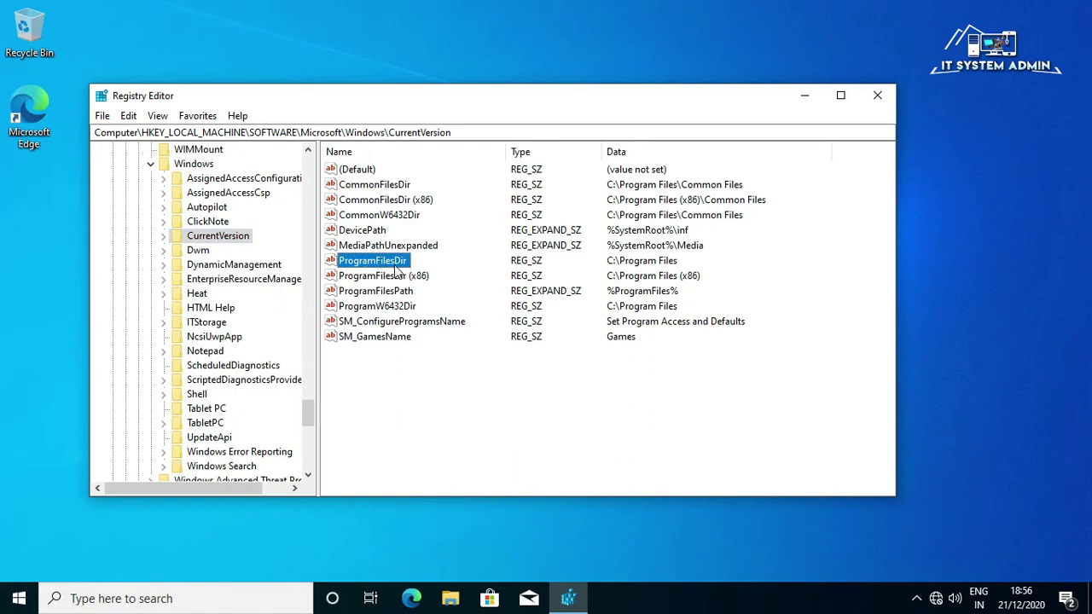
pyautogui.click(391, 281)
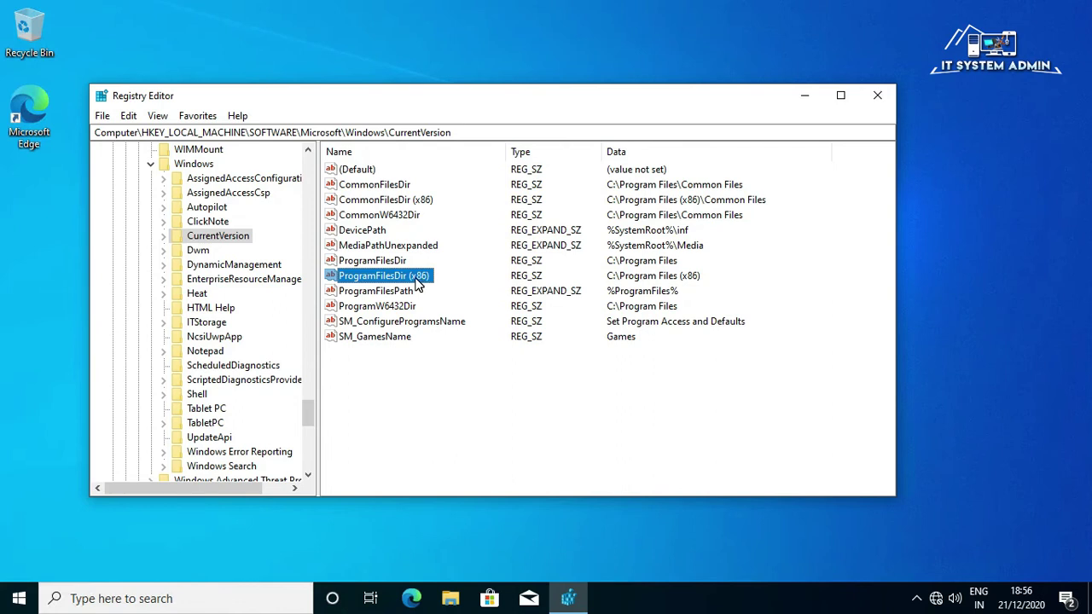
pyautogui.click(396, 265)
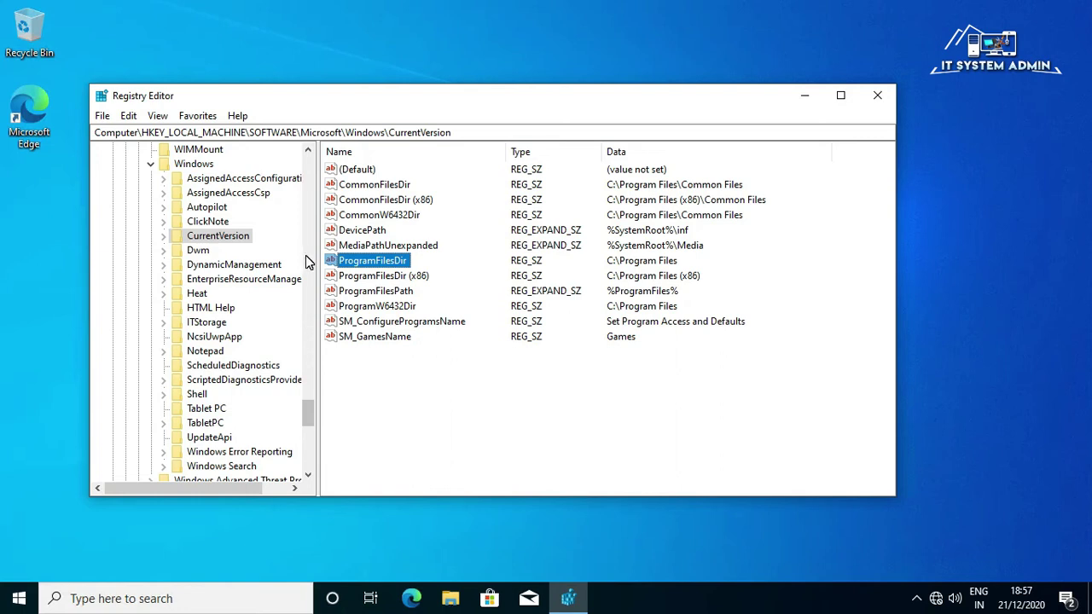
pyautogui.click(103, 118)
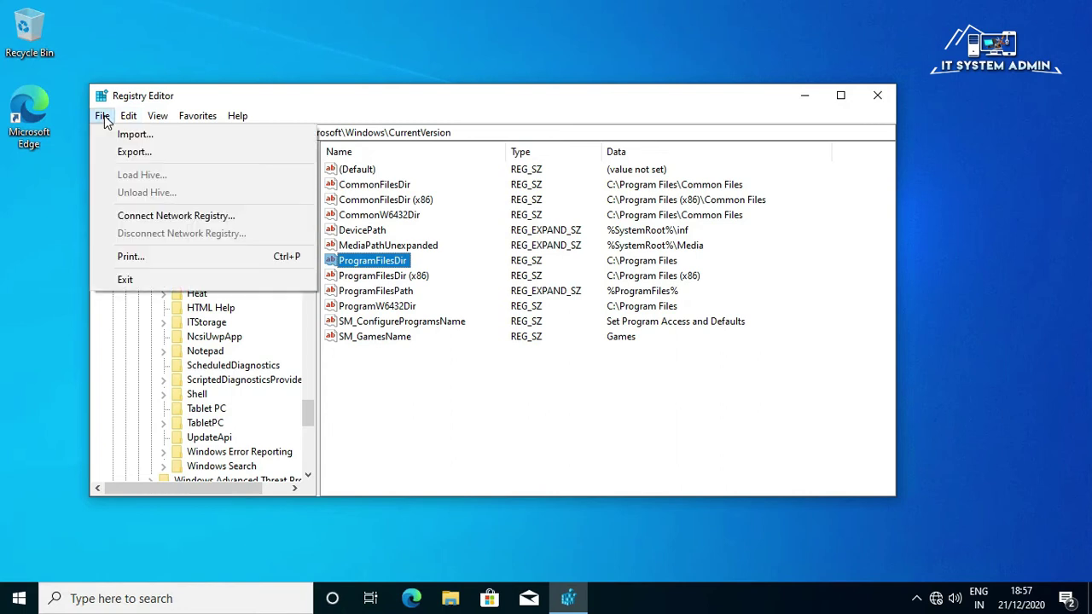
pyautogui.click(129, 151)
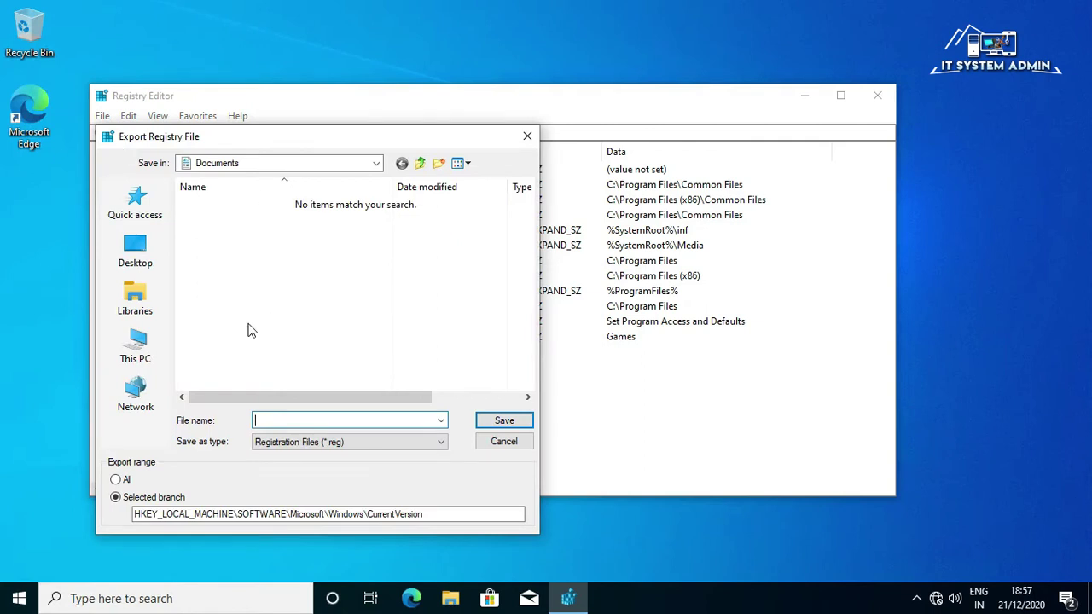
pyautogui.click(255, 420)
pyautogui.click(504, 447)
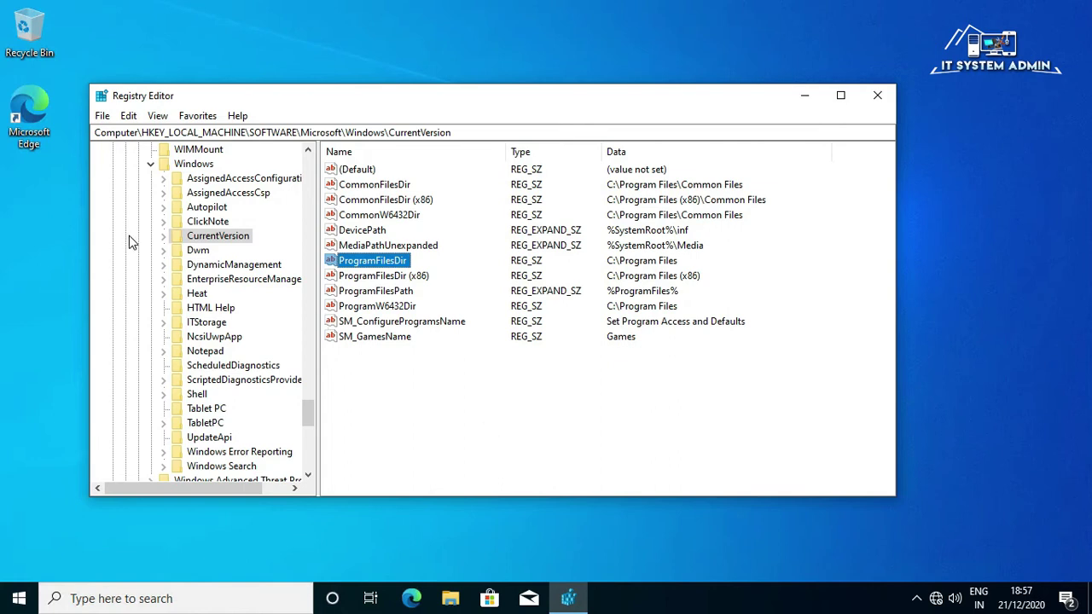
pyautogui.click(103, 116)
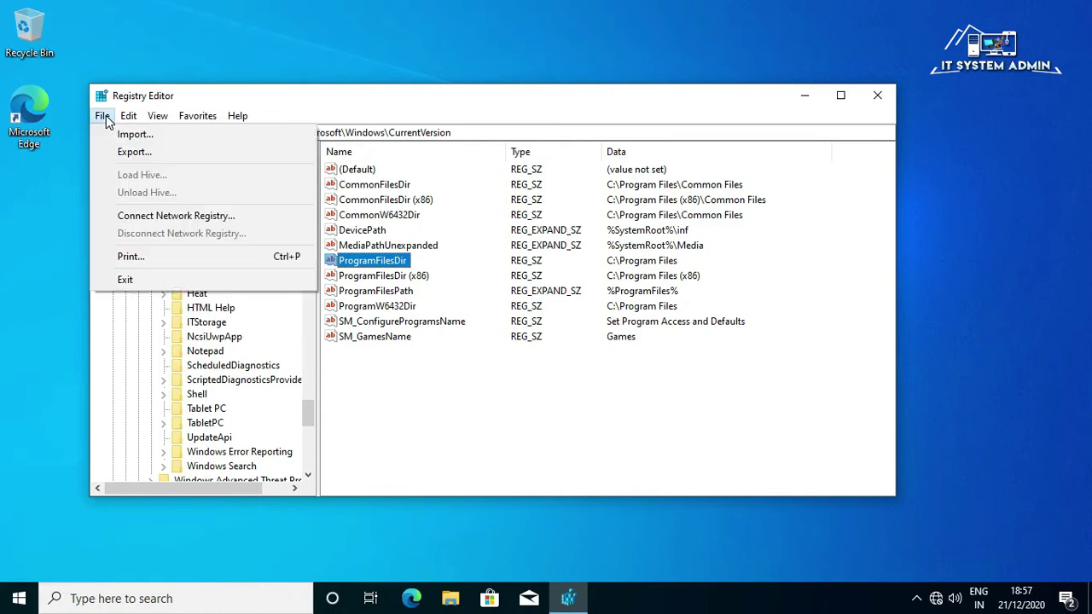
pyautogui.click(114, 137)
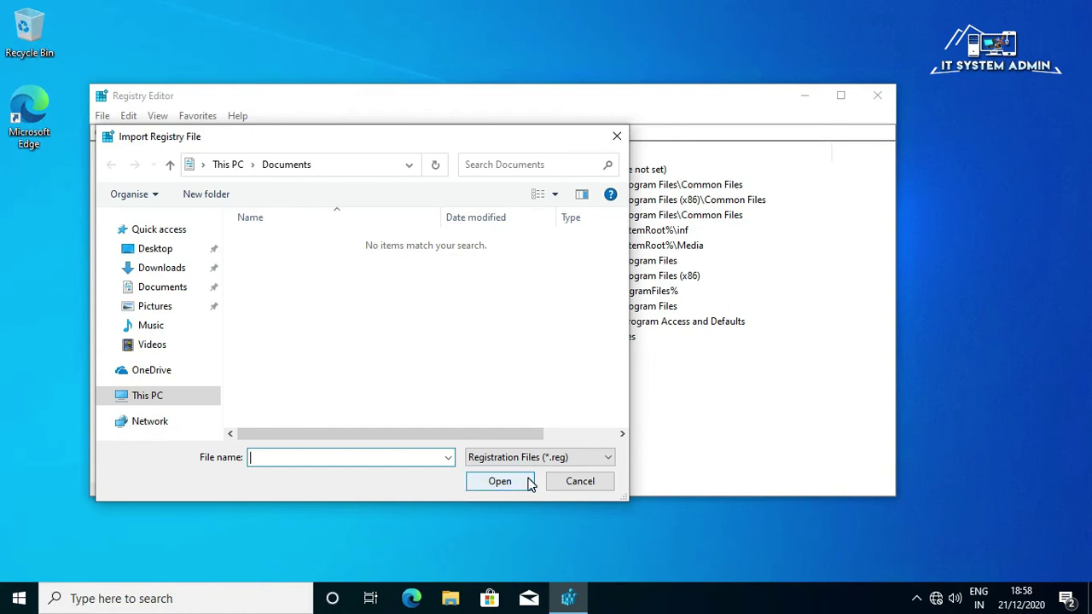
pyautogui.click(585, 487)
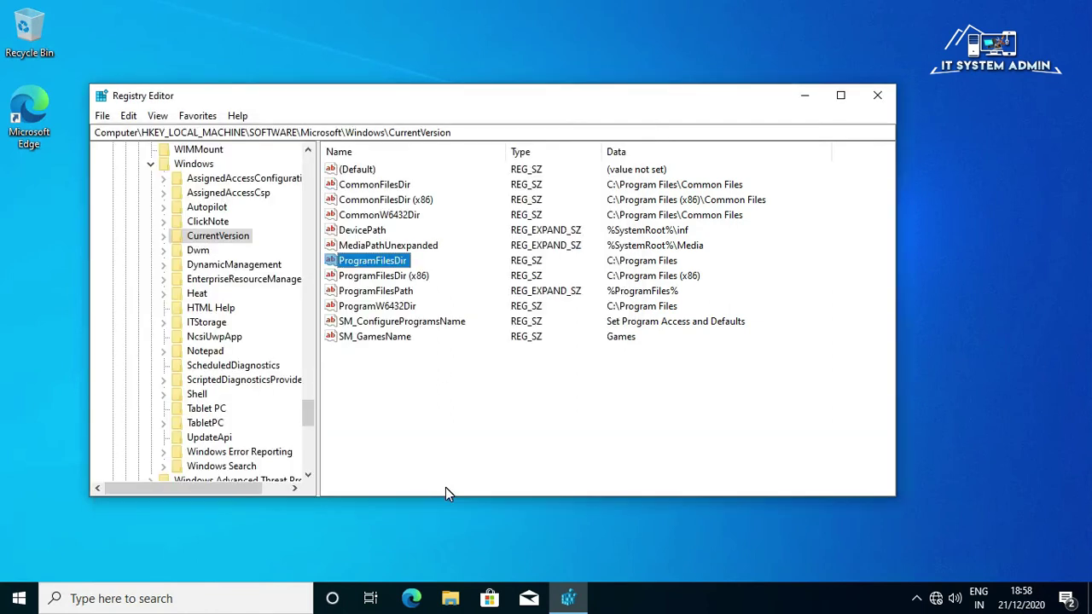
# Step: Switch to File Explorer, maximize its window and open New Volume (E:) from This PC
pyautogui.click(452, 599)
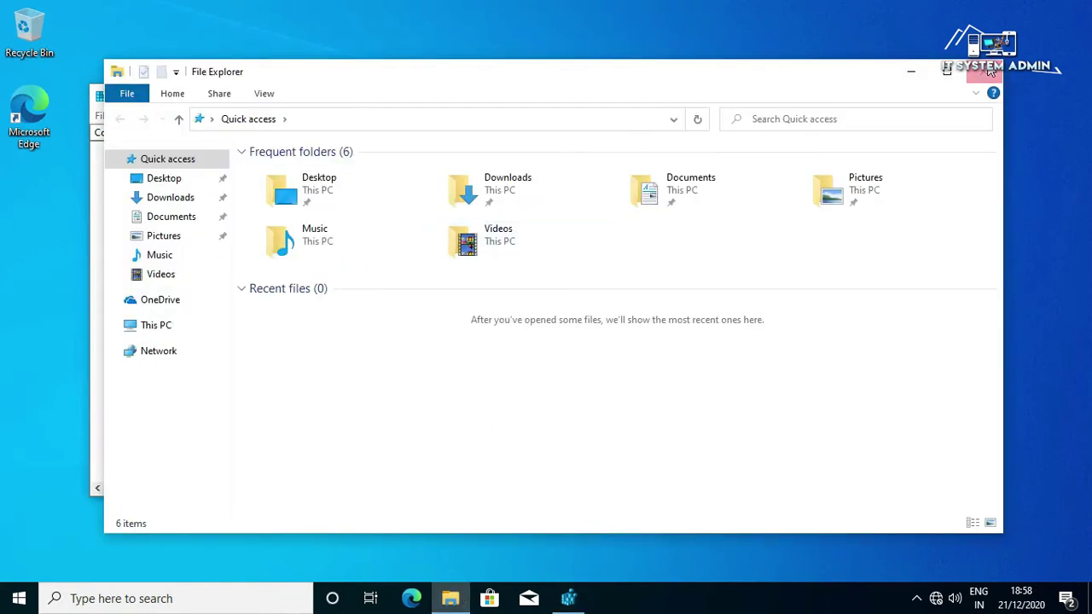
pyautogui.click(946, 72)
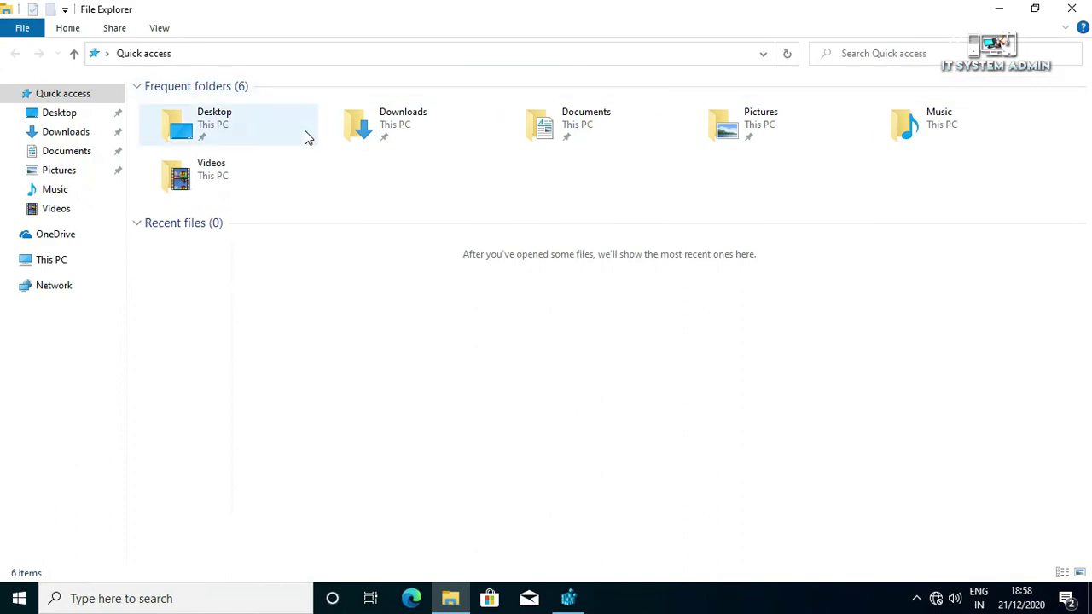
pyautogui.click(48, 266)
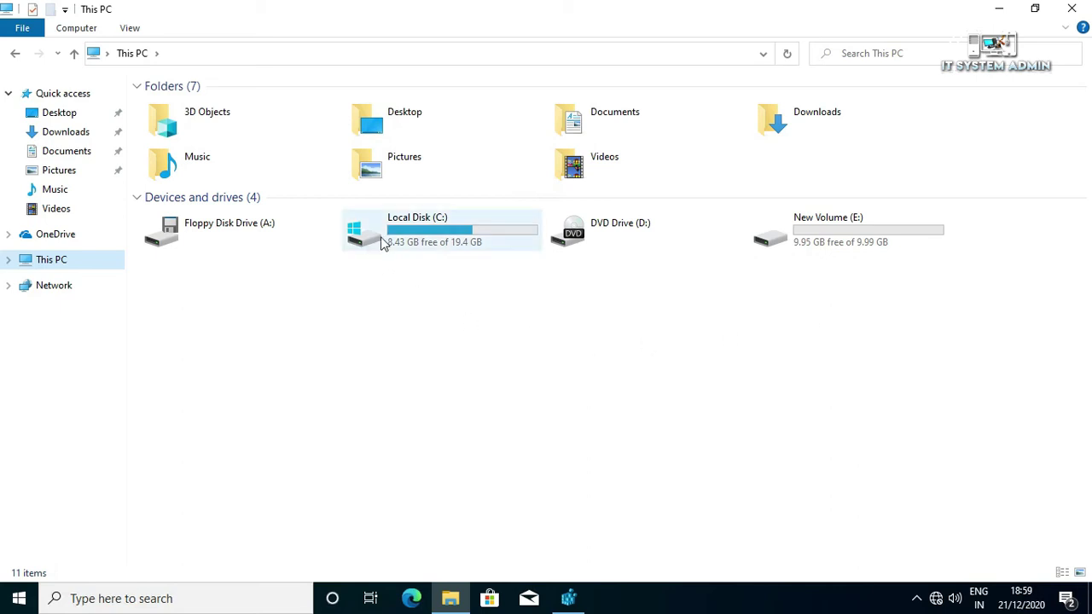
pyautogui.doubleClick(832, 242)
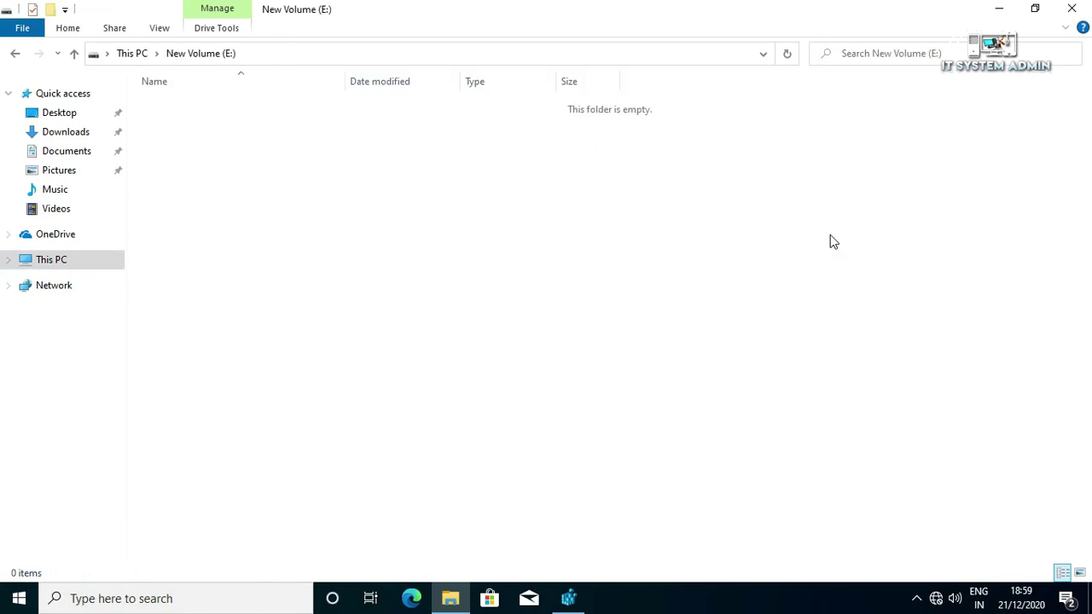
# Step: Create a new folder named App32 in the root of New Volume (E:)
pyautogui.rightClick(339, 148)
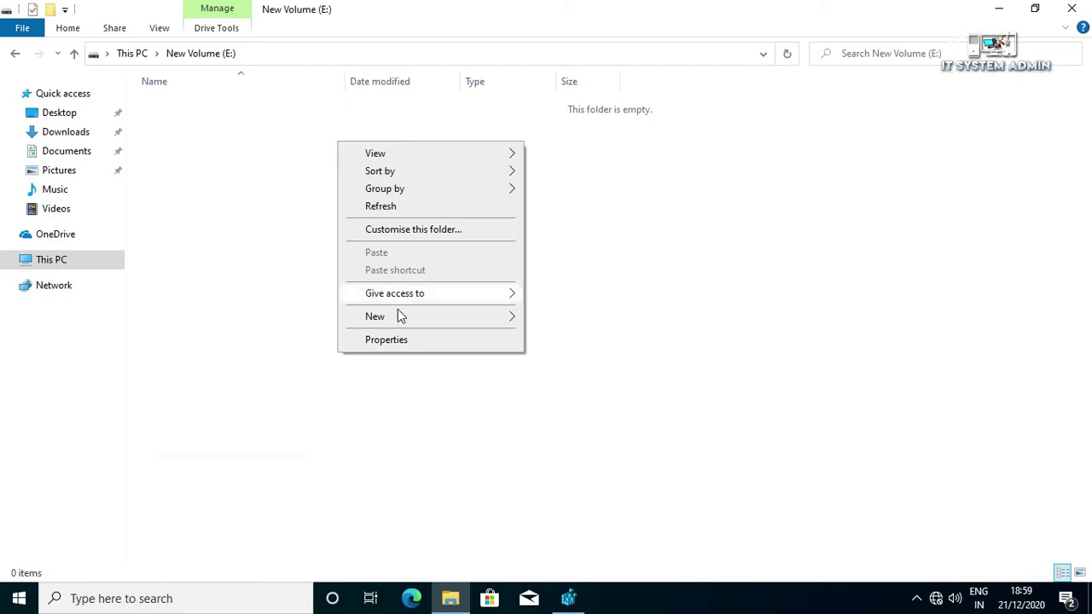
pyautogui.moveTo(401, 317)
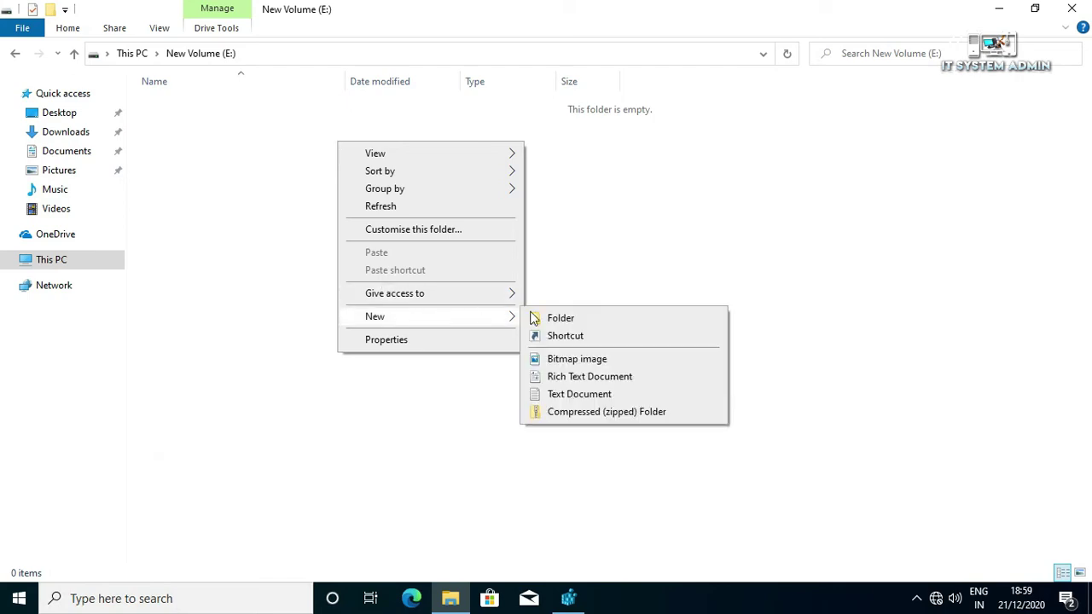
pyautogui.click(555, 319)
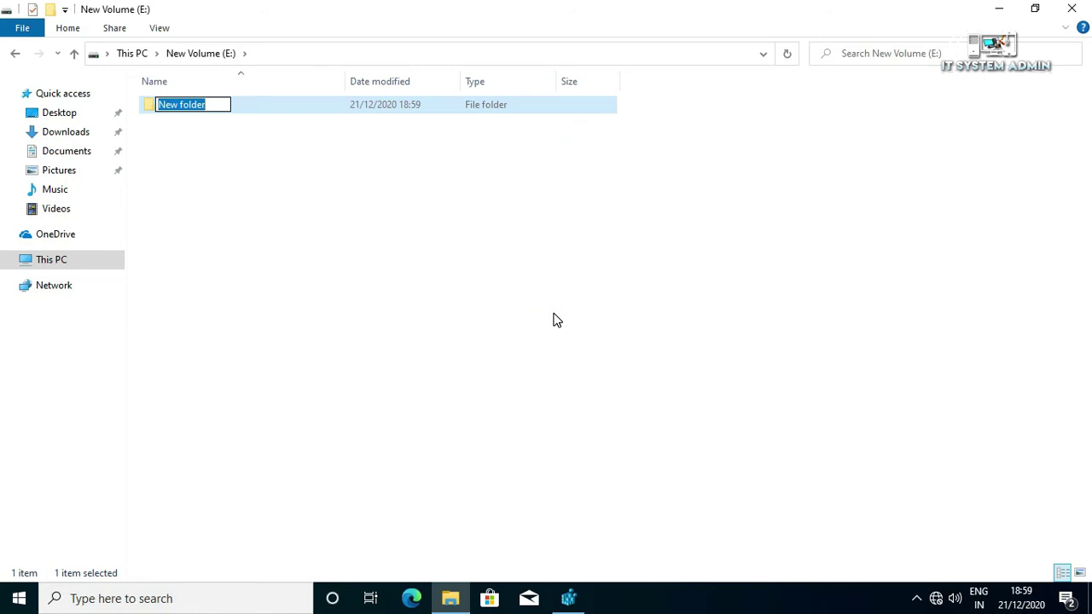
pyautogui.write('App')
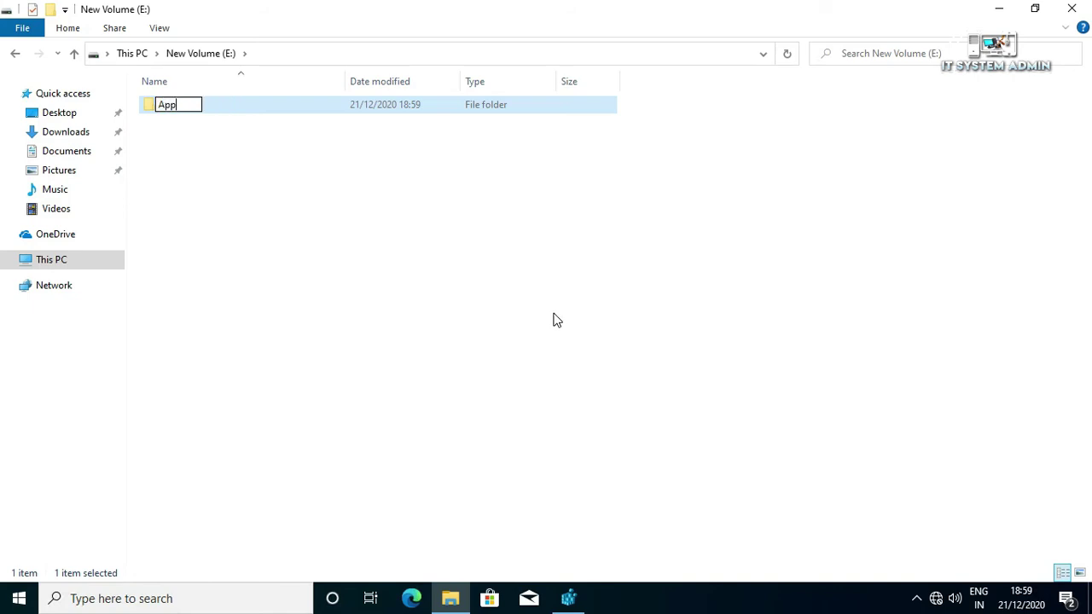
pyautogui.write('32')
pyautogui.click(414, 258)
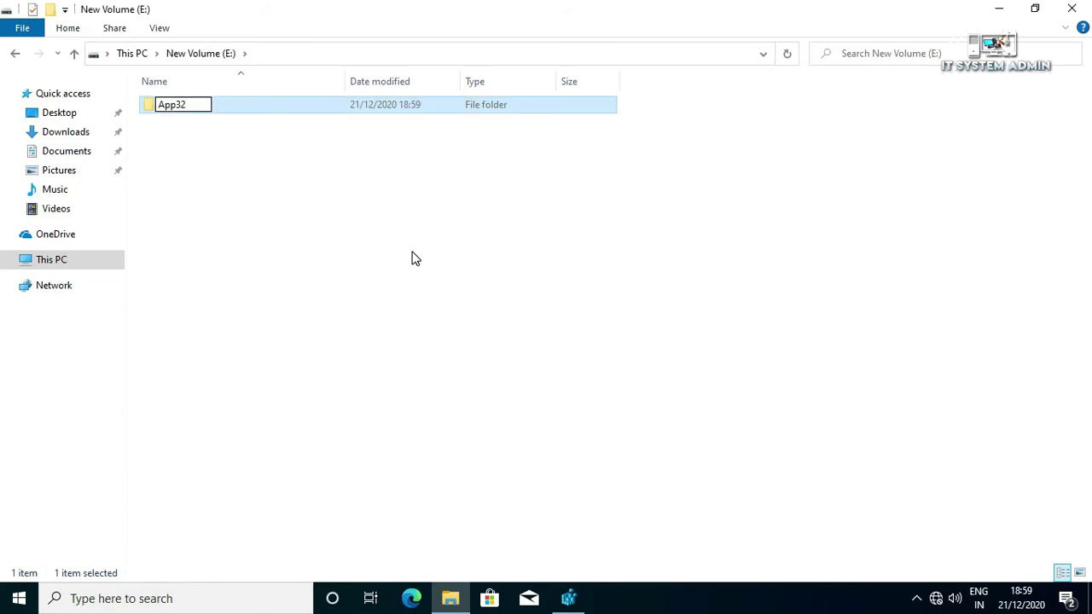
# Step: Create a second new folder named App64 beside App32 on New Volume (E:)
pyautogui.rightClick(354, 217)
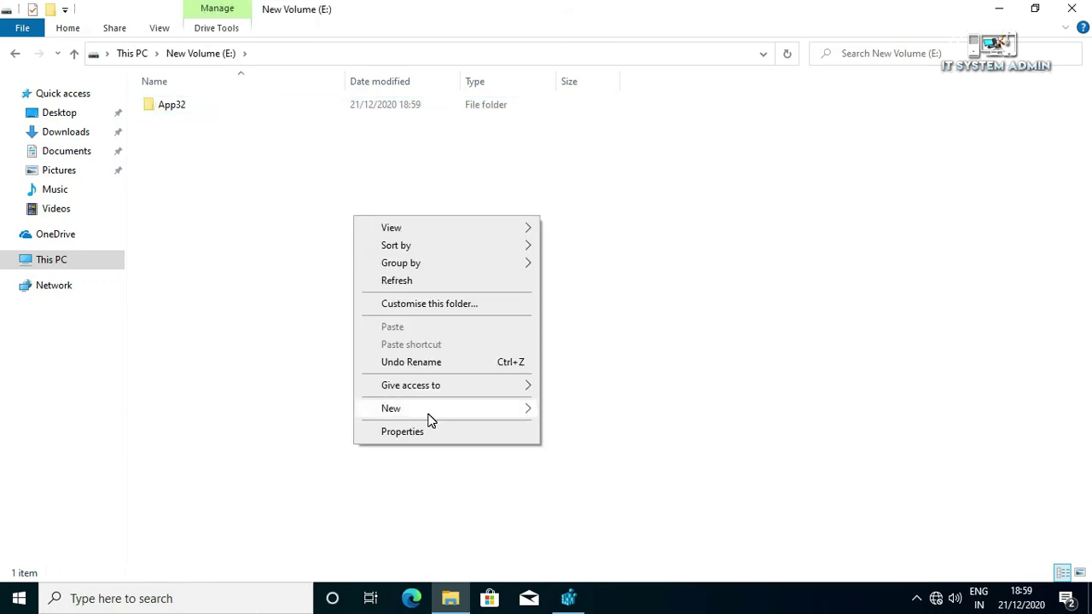
pyautogui.moveTo(433, 410)
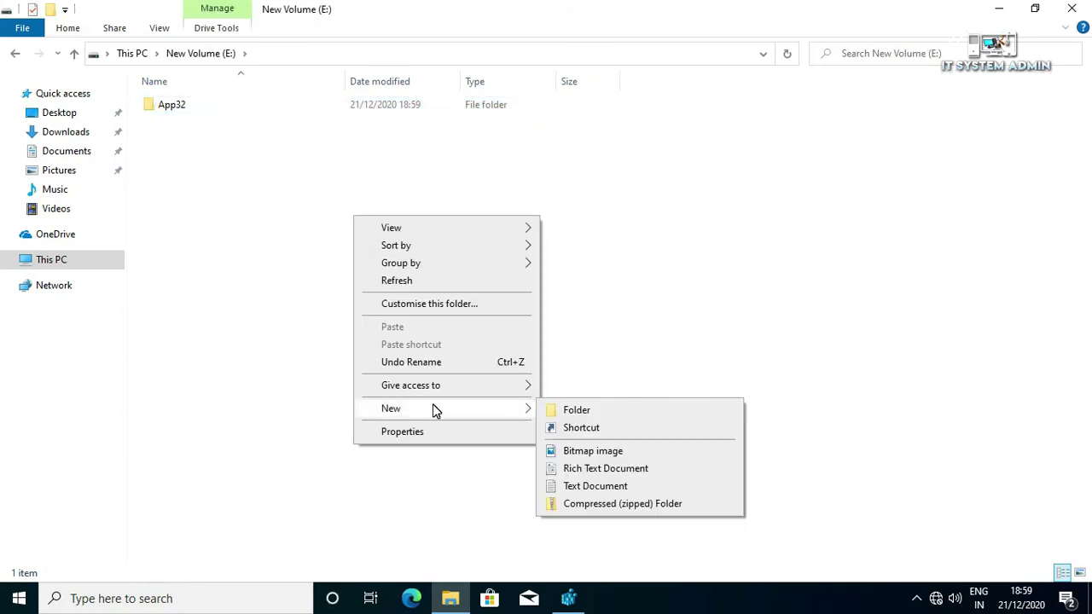
pyautogui.click(599, 409)
pyautogui.write('A')
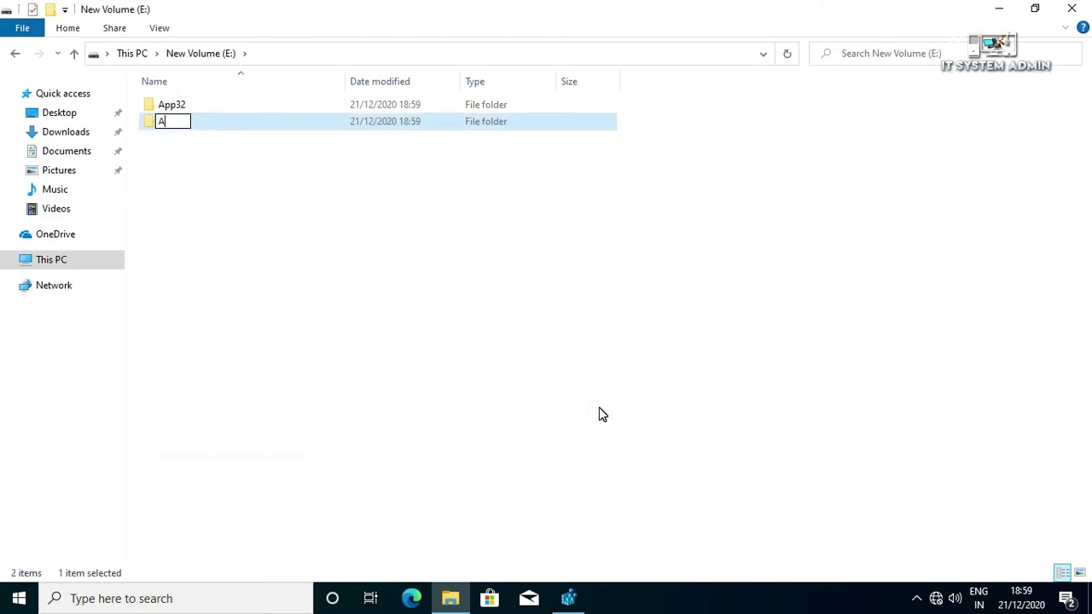
pyautogui.write('pp64')
pyautogui.click(251, 176)
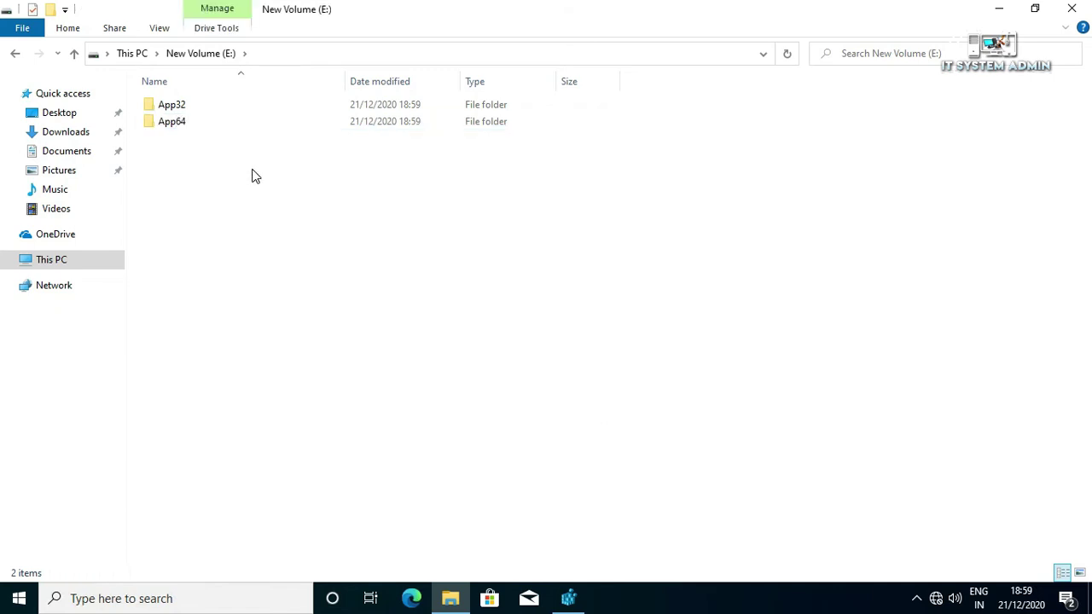
pyautogui.click(184, 108)
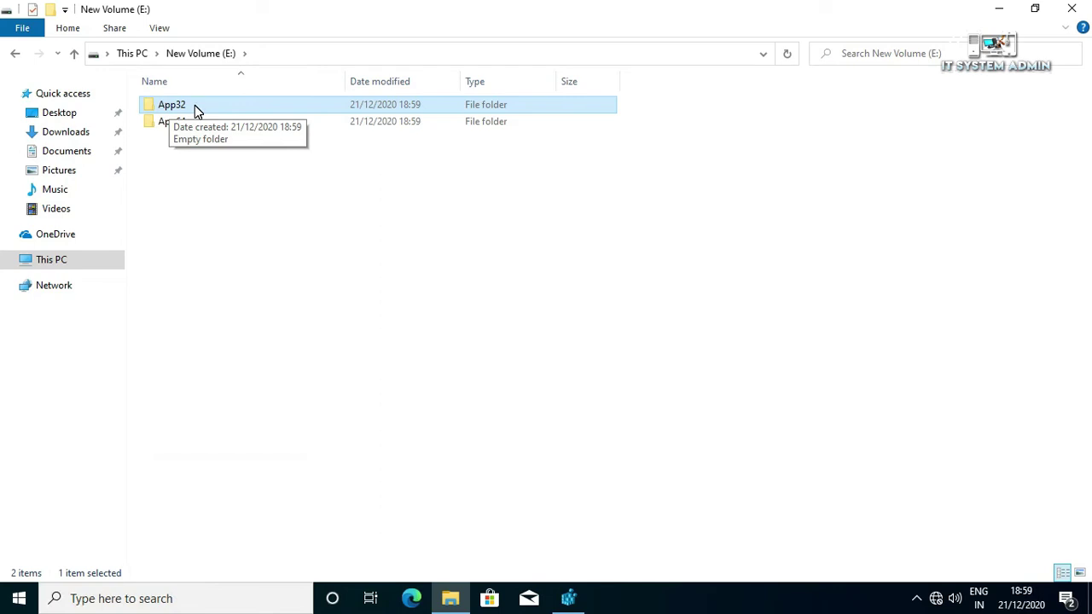
pyautogui.click(194, 124)
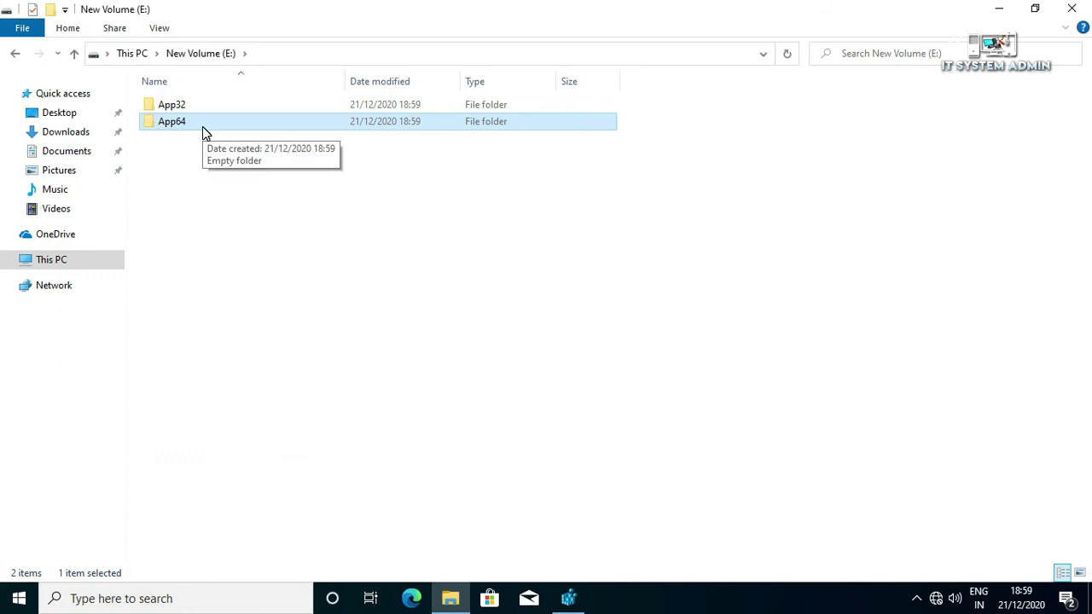
pyautogui.keyDown('ctrl'); pyautogui.click(202, 127); pyautogui.keyUp('ctrl')
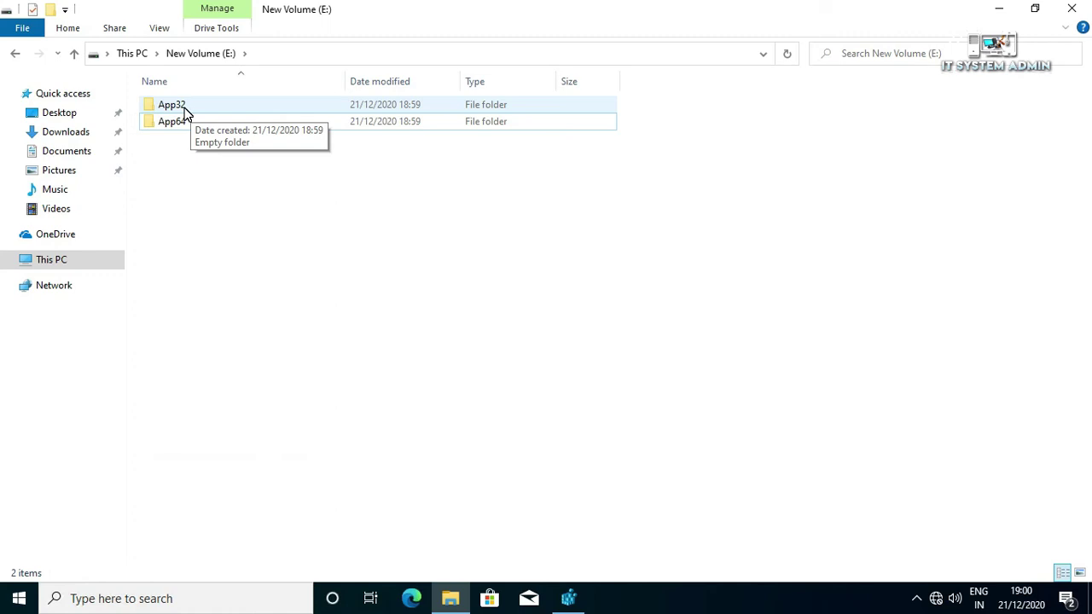
# Step: Open the App32 folder on New Volume (E:) and copy its full path, E:\App32
pyautogui.doubleClick(187, 113)
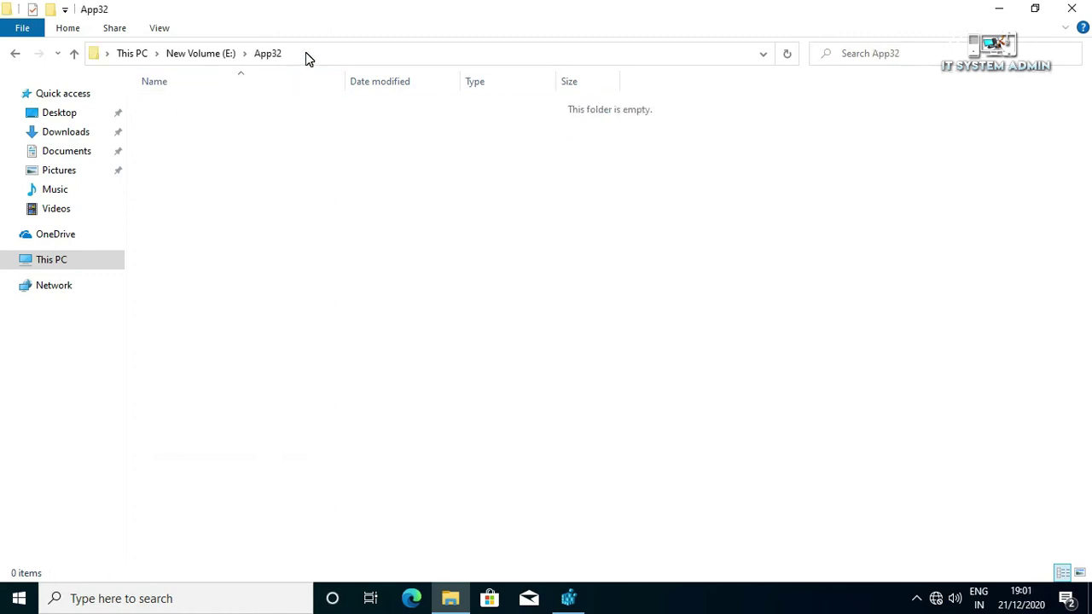
pyautogui.click(308, 58)
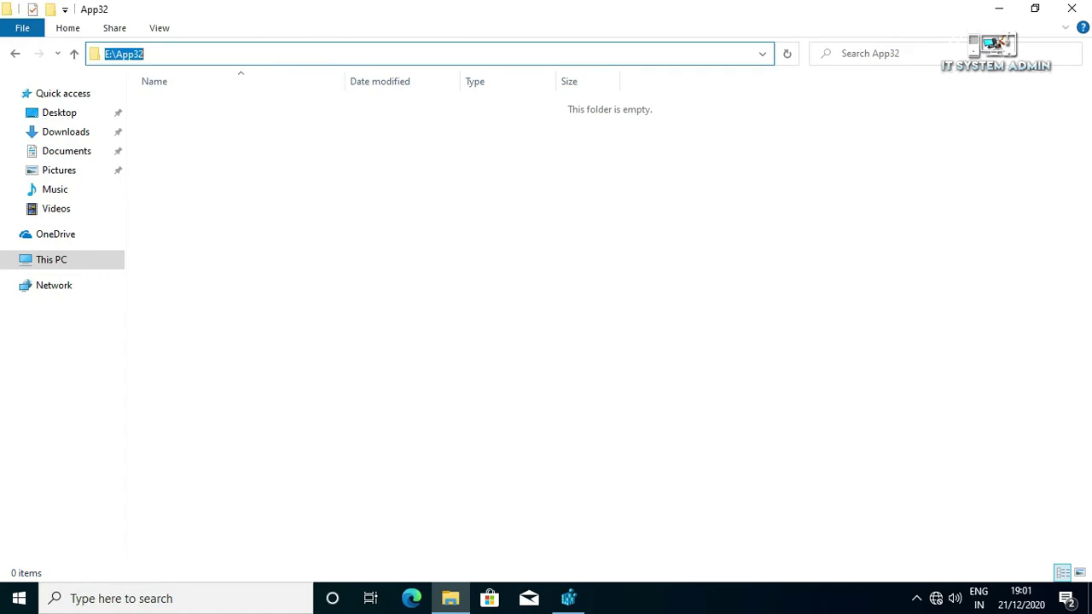
pyautogui.rightClick(133, 54)
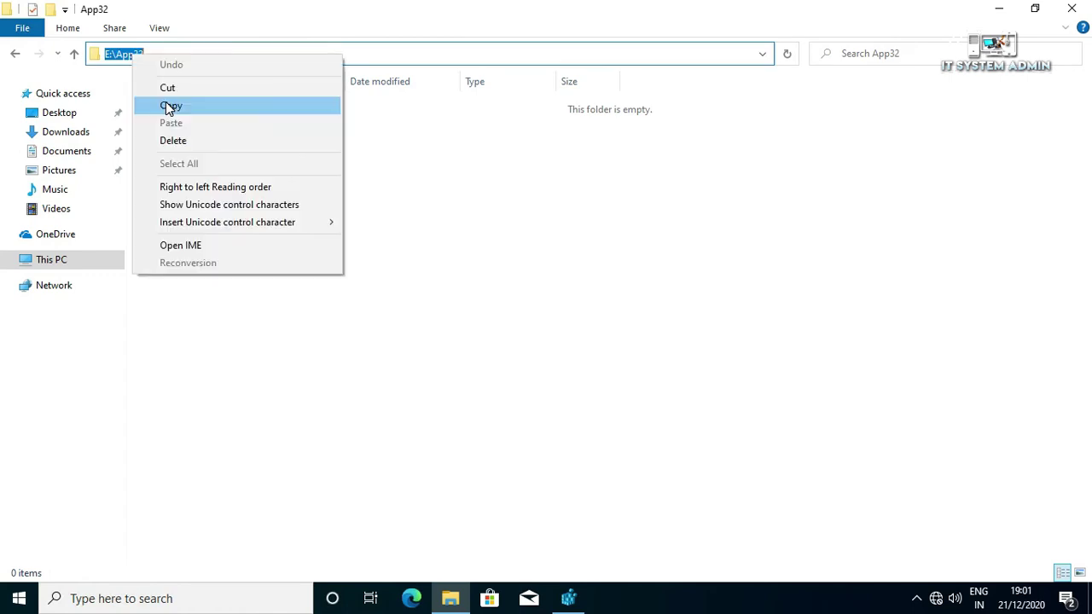
pyautogui.click(168, 107)
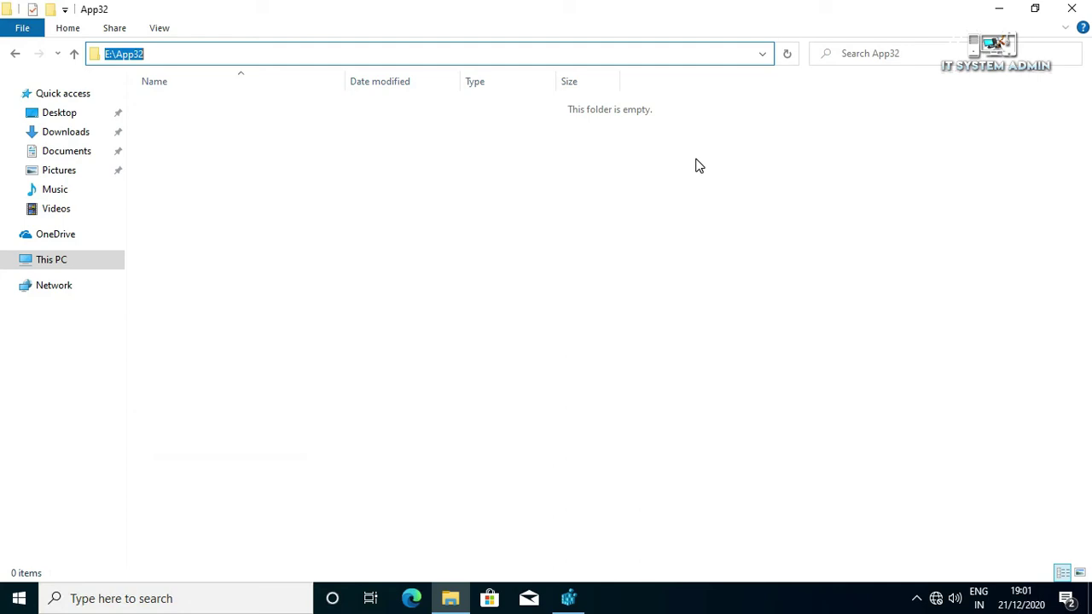
# Step: Return to Registry Editor and replace the ProgramFilesDir (x86) value data with the copied path E:\App32
pyautogui.click(1003, 13)
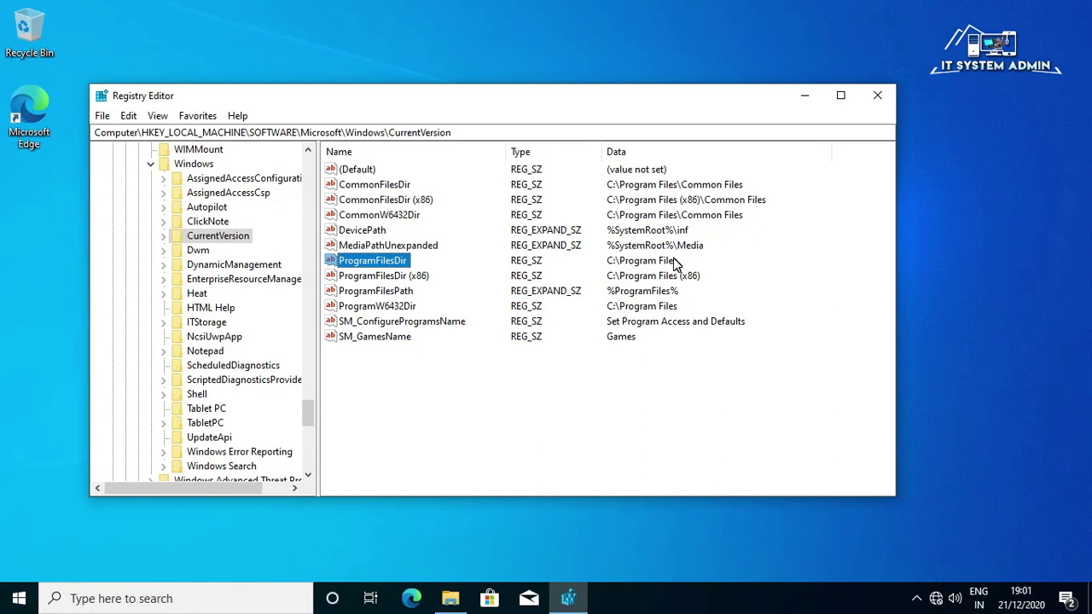
pyautogui.click(393, 279)
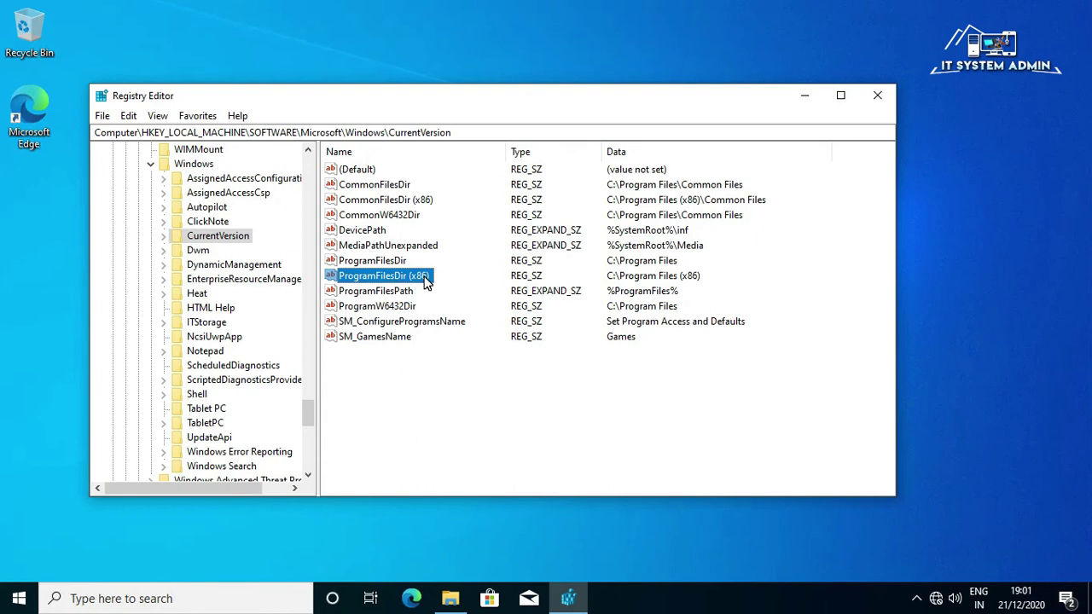
pyautogui.rightClick(398, 281)
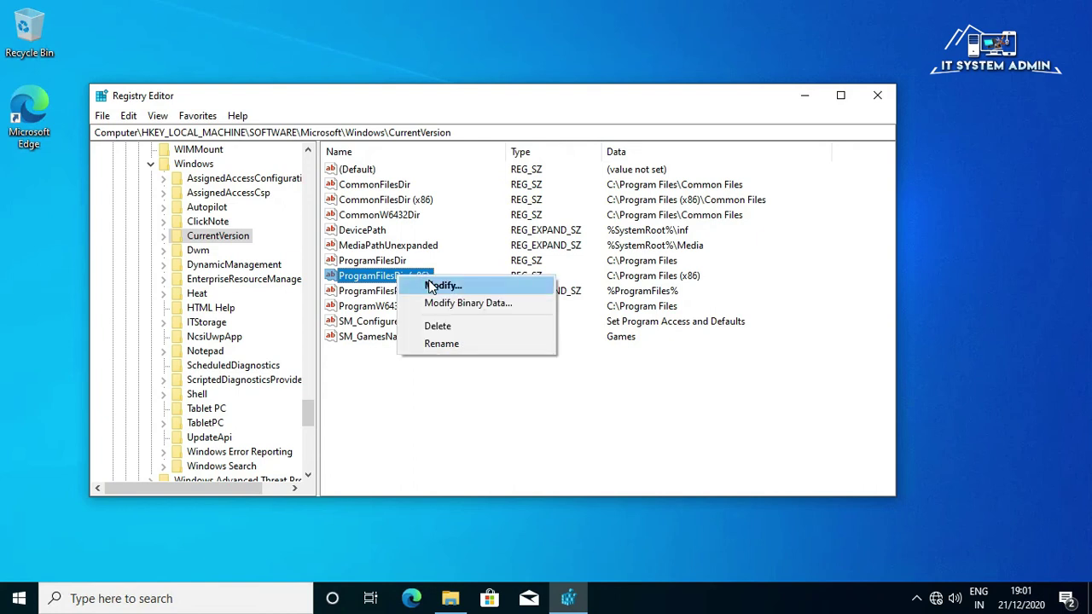
pyautogui.click(430, 287)
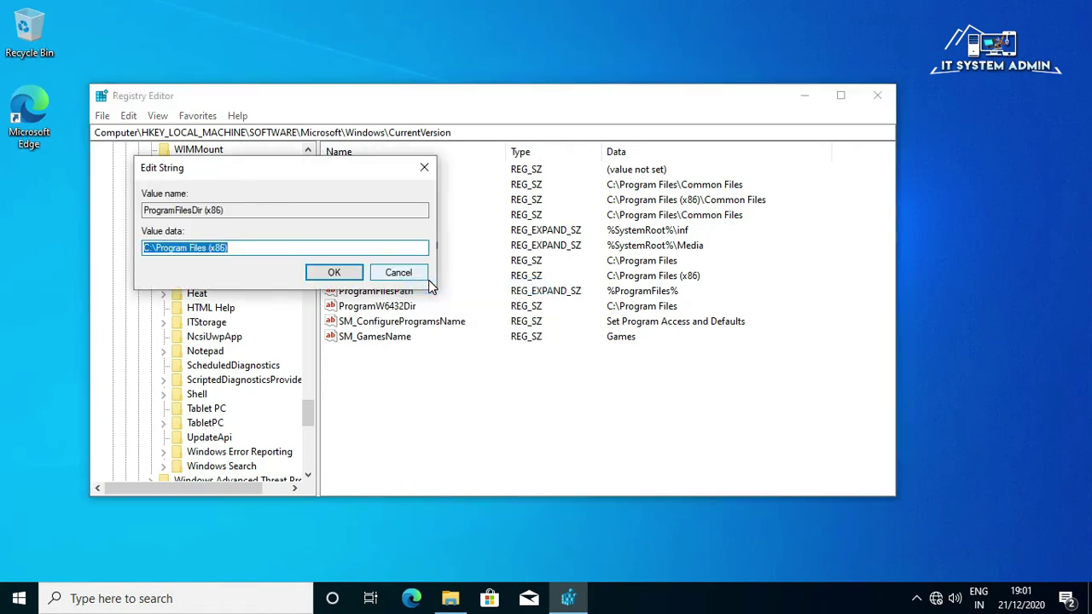
pyautogui.click(242, 247)
pyautogui.press('BackSpace')
pyautogui.press('BackSpace')
pyautogui.press('BackSpace')
pyautogui.press('BackSpace')
pyautogui.press('BackSpace')
pyautogui.press('BackSpace')
pyautogui.press('BackSpace')
pyautogui.press('BackSpace')
pyautogui.press('BackSpace')
pyautogui.press('BackSpace')
pyautogui.press('BackSpace')
pyautogui.press('BackSpace')
pyautogui.press('BackSpace')
pyautogui.press('BackSpace')
pyautogui.press('BackSpace')
pyautogui.press('BackSpace')
pyautogui.press('BackSpace')
pyautogui.press('BackSpace')
pyautogui.press('BackSpace')
pyautogui.press('BackSpace')
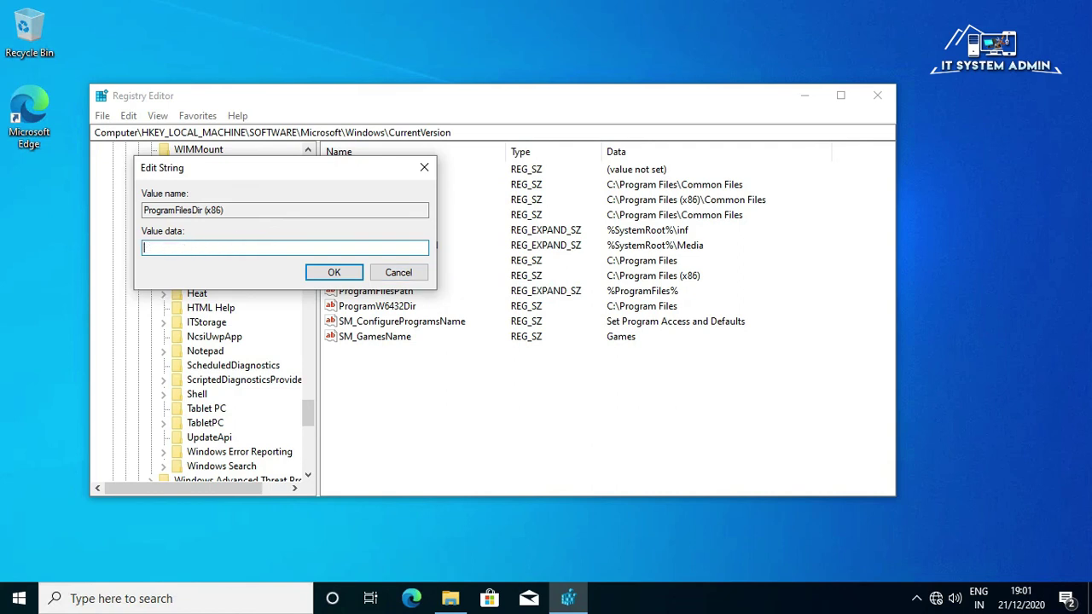
pyautogui.rightClick(200, 248)
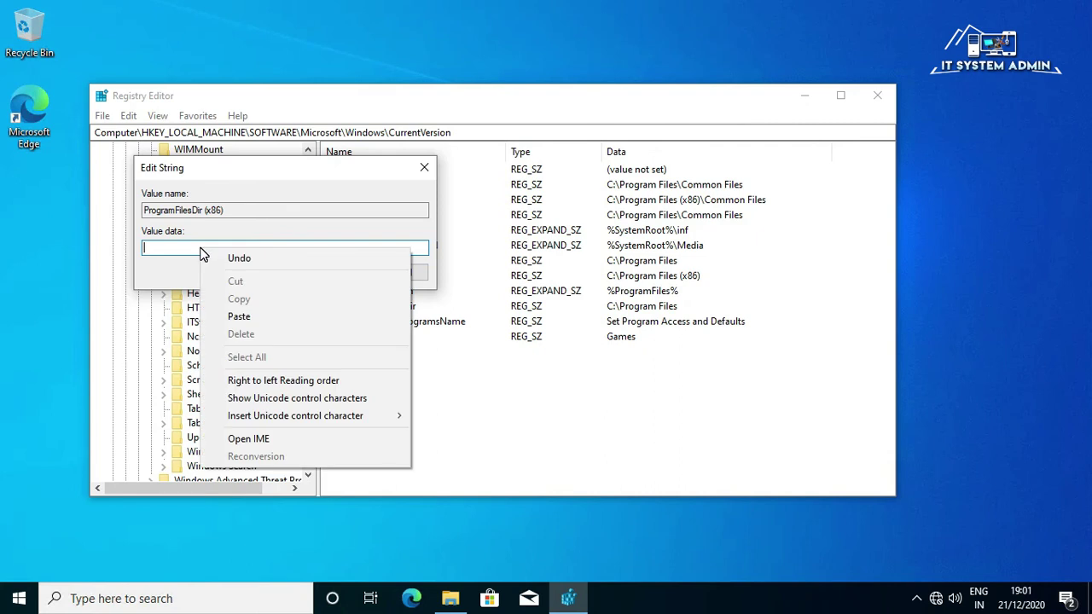
pyautogui.click(223, 317)
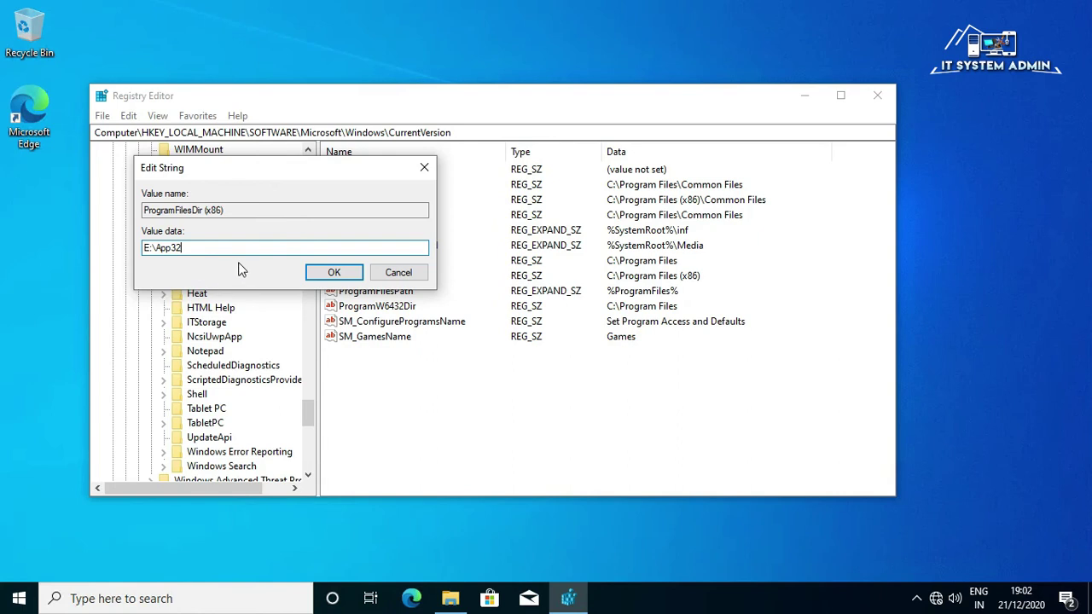
pyautogui.click(333, 277)
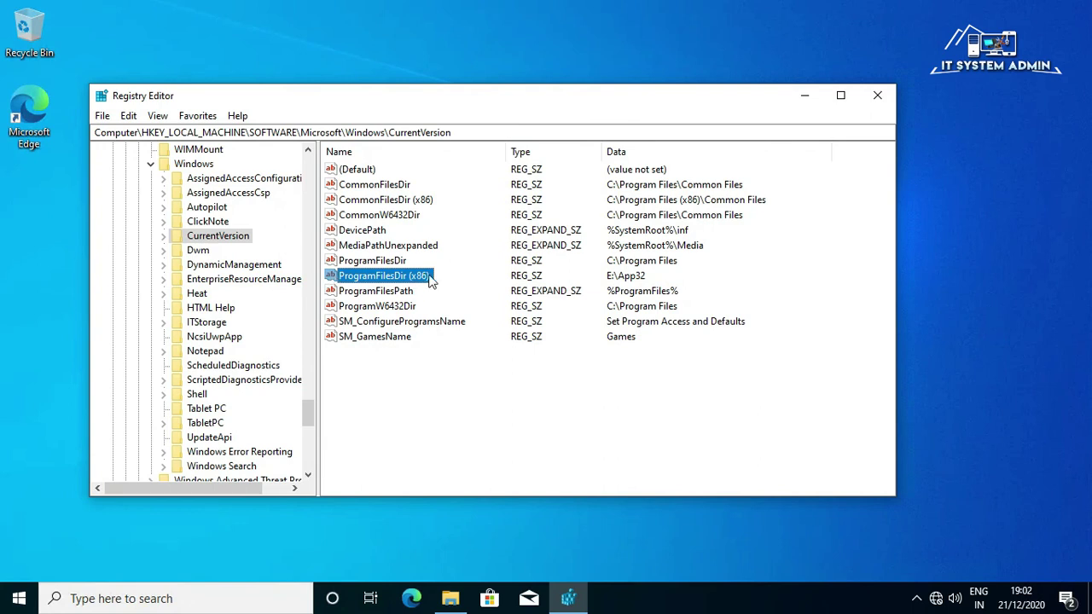
pyautogui.click(626, 285)
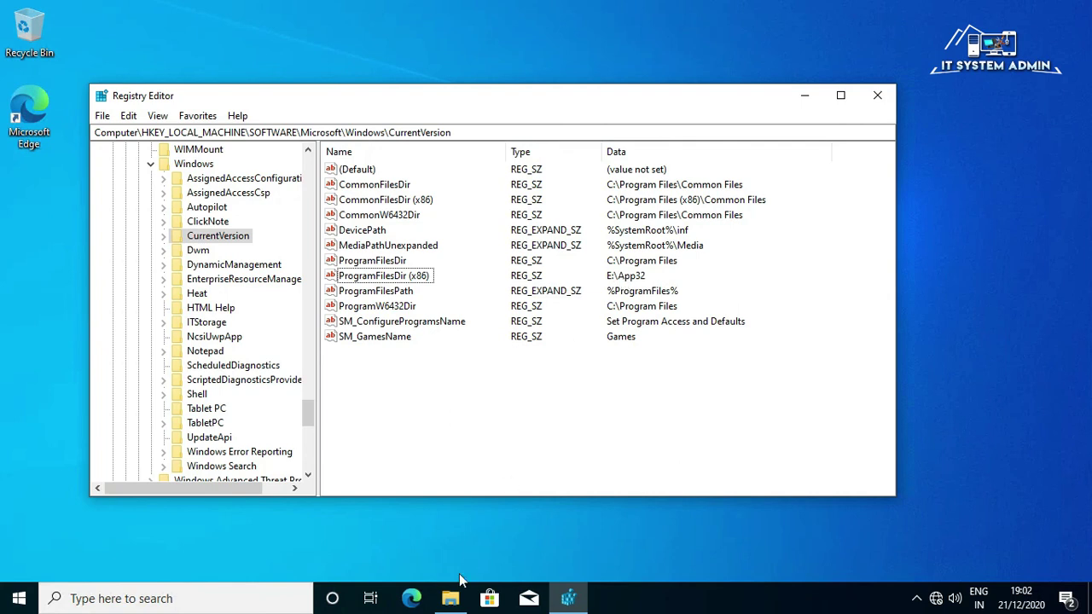
# Step: Switch to File Explorer, open the App64 folder on New Volume (E:) and copy its full path, E:\App64
pyautogui.click(452, 597)
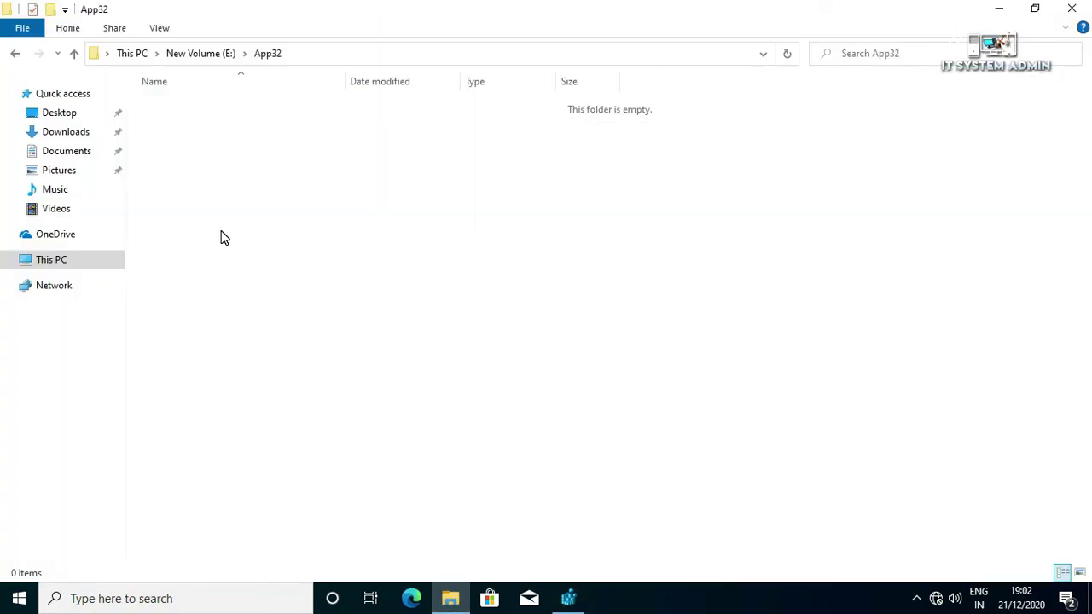
pyautogui.click(75, 53)
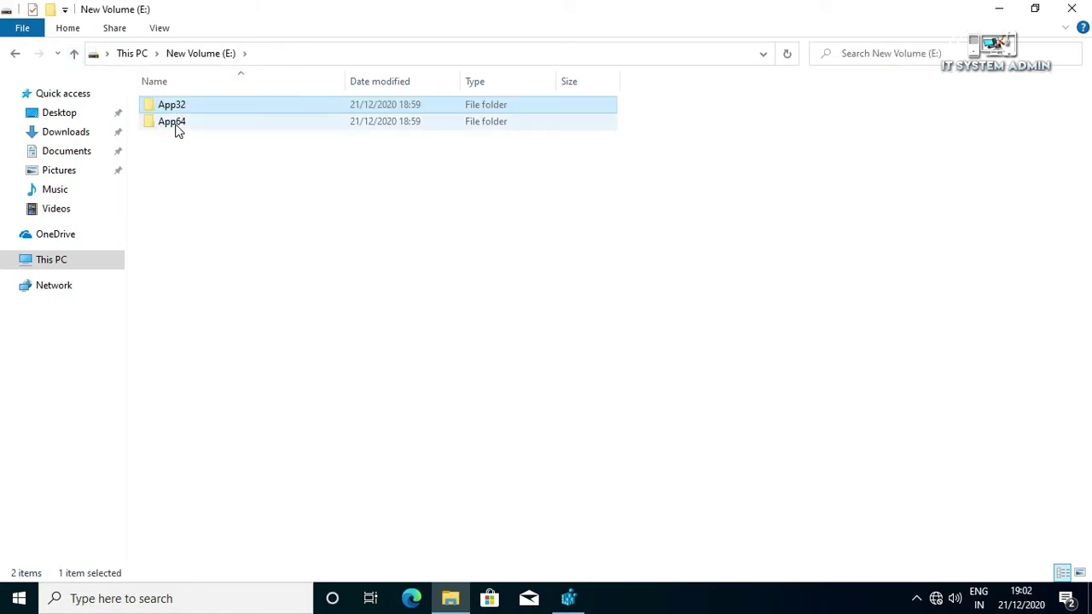
pyautogui.click(178, 129)
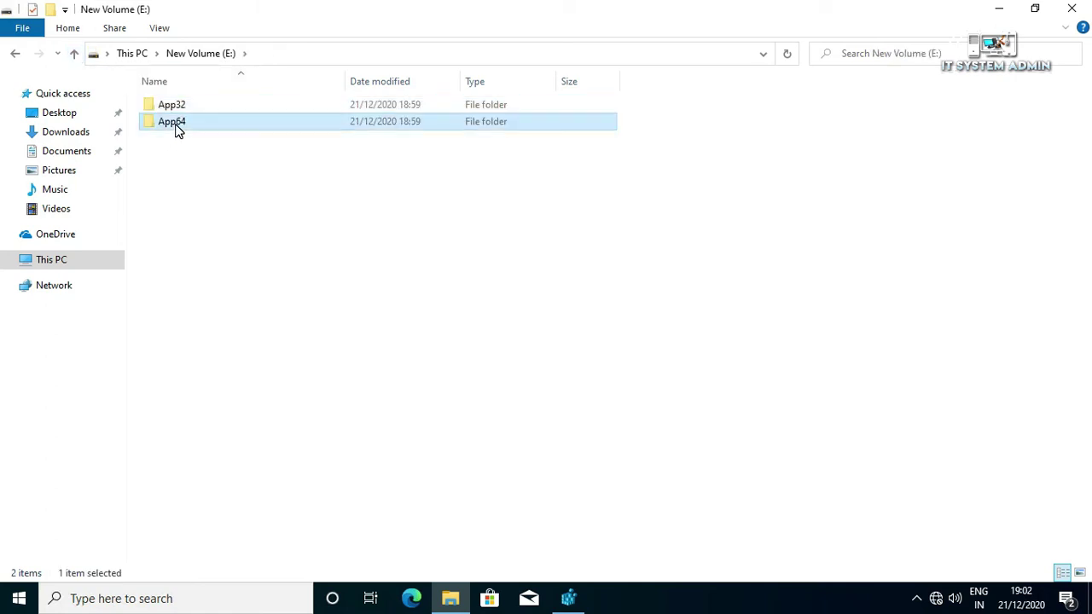
pyautogui.doubleClick(178, 128)
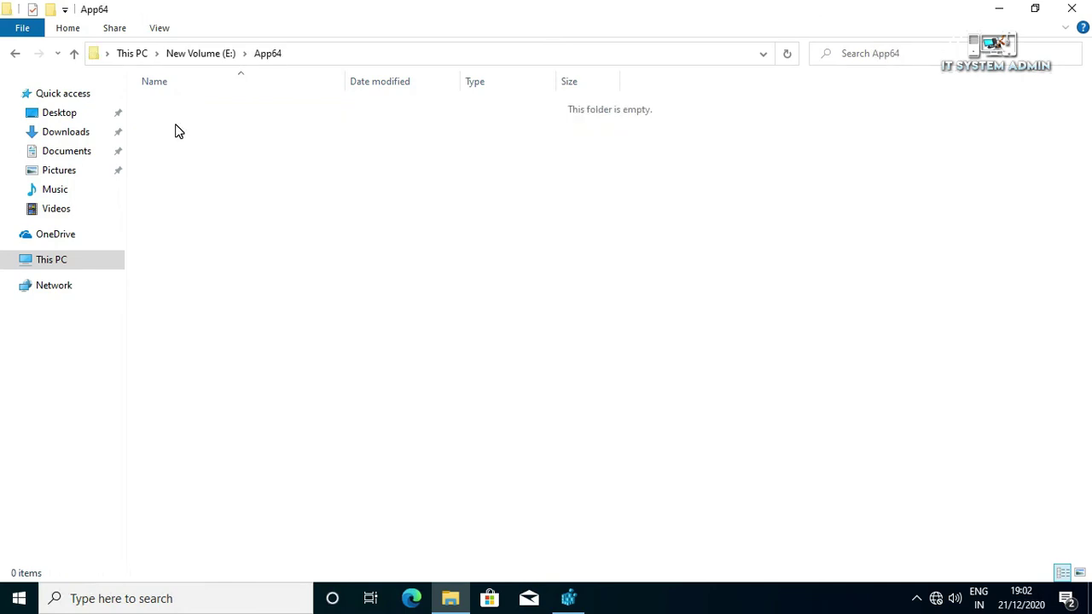
pyautogui.click(314, 56)
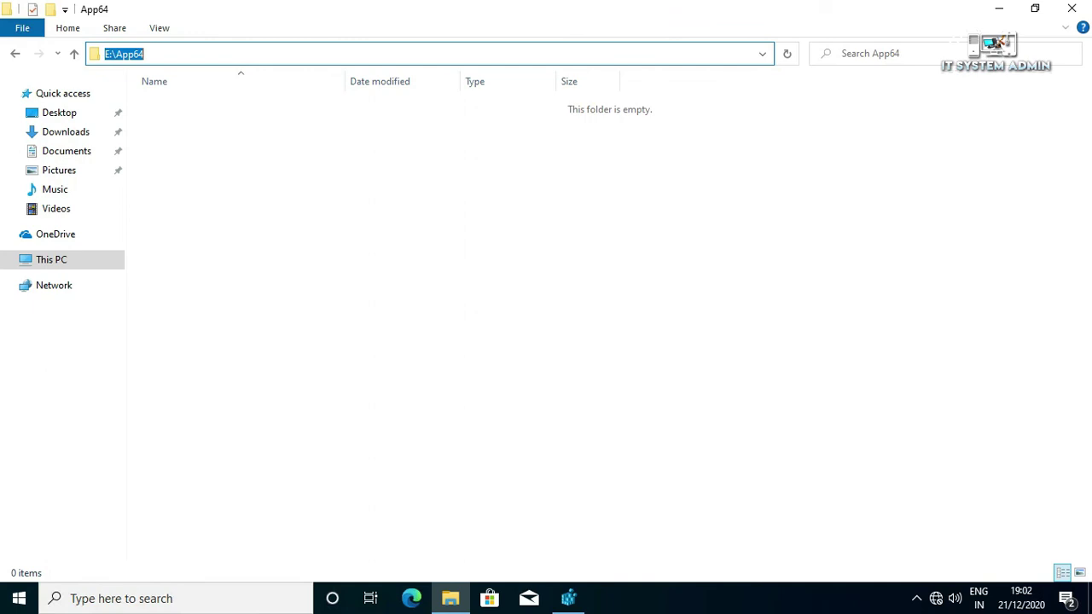
pyautogui.rightClick(137, 56)
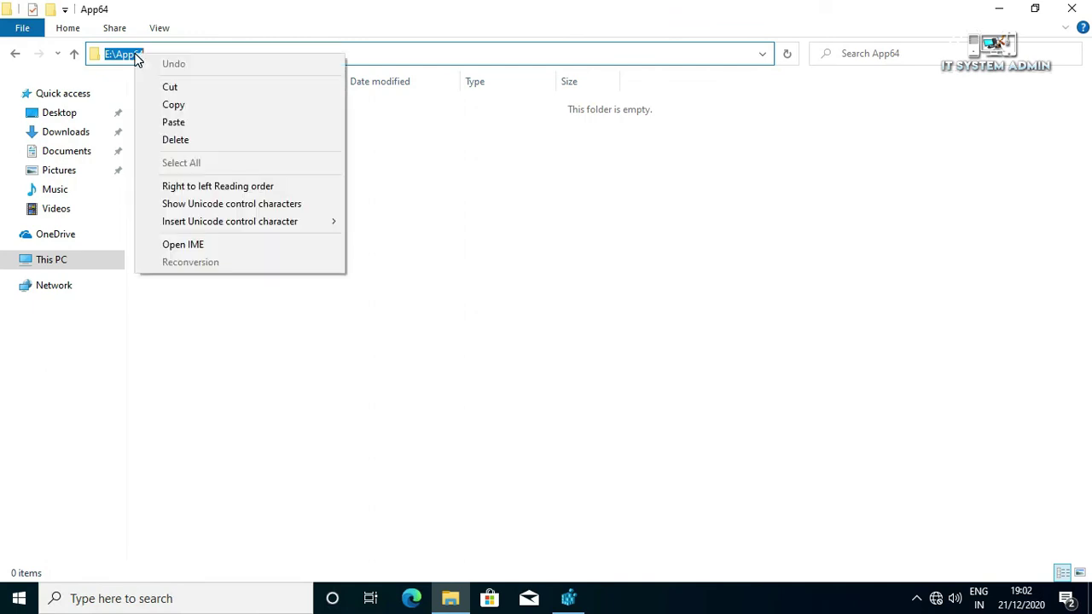
pyautogui.click(167, 106)
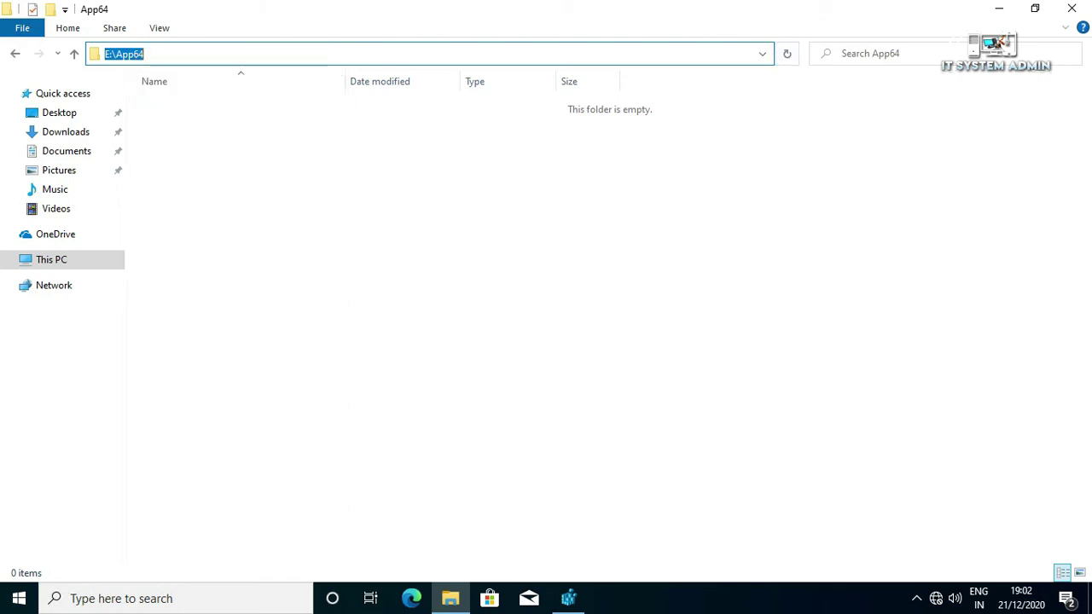
# Step: Return to Registry Editor, replace the ProgramFilesDir value data with the copied path E:\App64, and close the editor
pyautogui.click(998, 9)
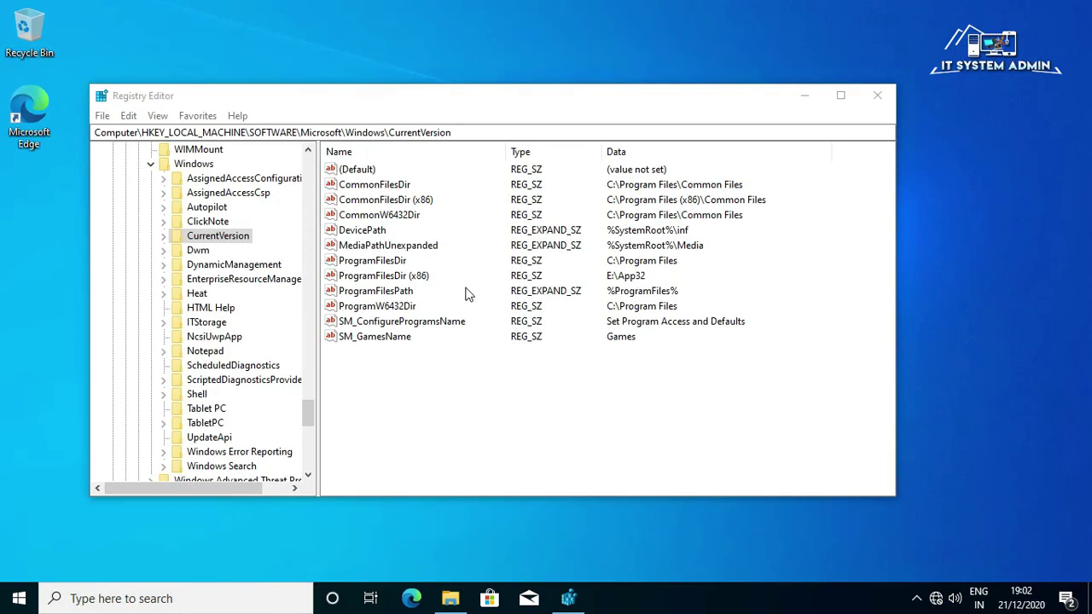
pyautogui.click(396, 265)
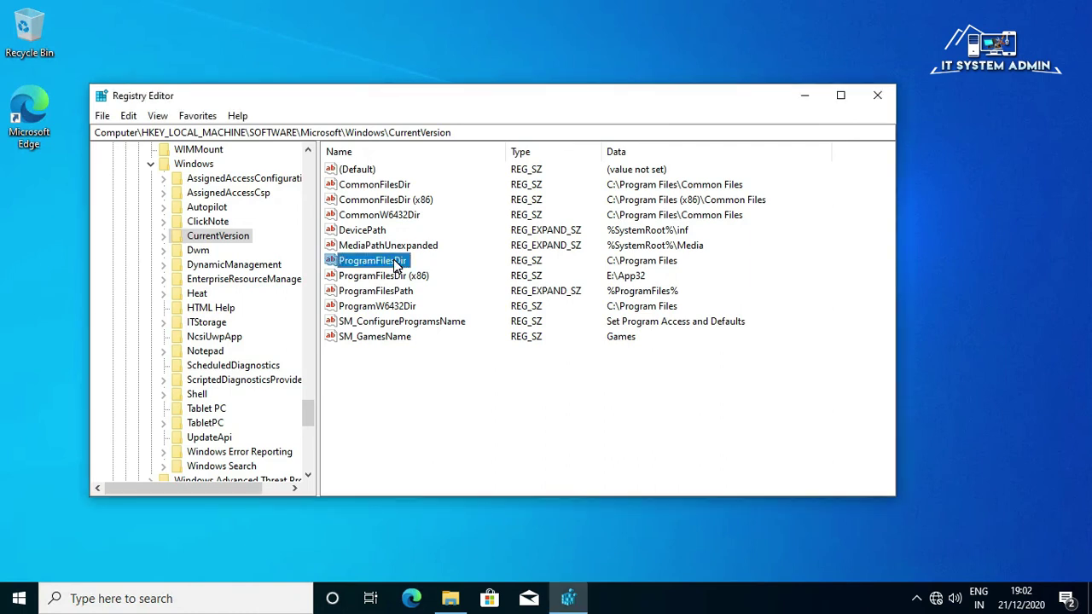
pyautogui.rightClick(396, 265)
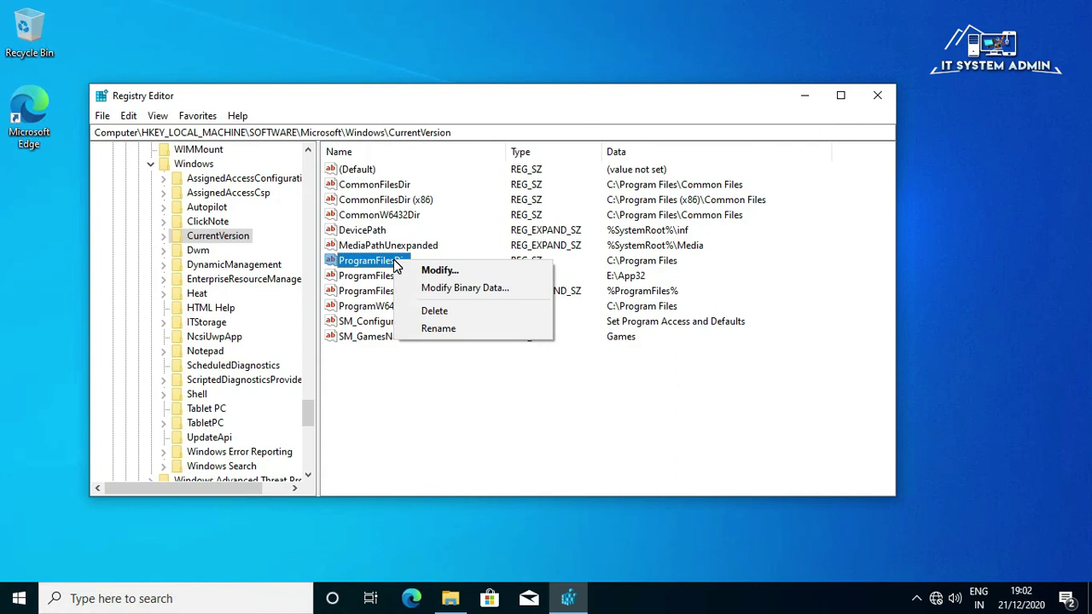
pyautogui.click(438, 271)
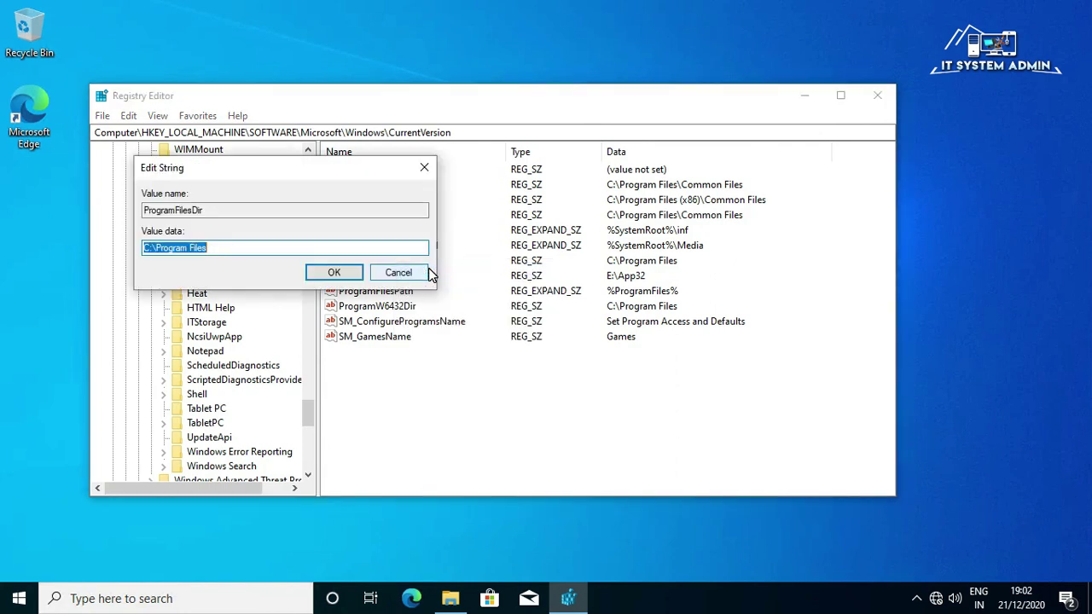
pyautogui.click(207, 248)
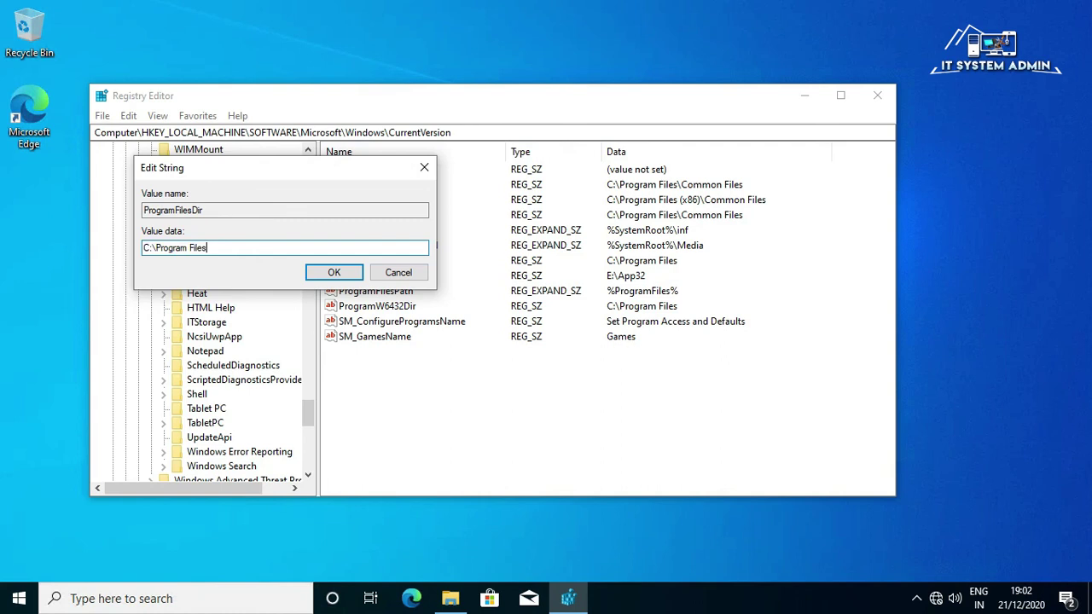
pyautogui.press('BackSpace')
pyautogui.press('BackSpace')
pyautogui.press('BackSpace')
pyautogui.press('BackSpace')
pyautogui.press('BackSpace')
pyautogui.press('BackSpace')
pyautogui.press('BackSpace')
pyautogui.press('BackSpace')
pyautogui.press('BackSpace')
pyautogui.press('BackSpace')
pyautogui.press('BackSpace')
pyautogui.press('BackSpace')
pyautogui.press('BackSpace')
pyautogui.press('BackSpace')
pyautogui.press('BackSpace')
pyautogui.press('BackSpace')
pyautogui.rightClick(201, 248)
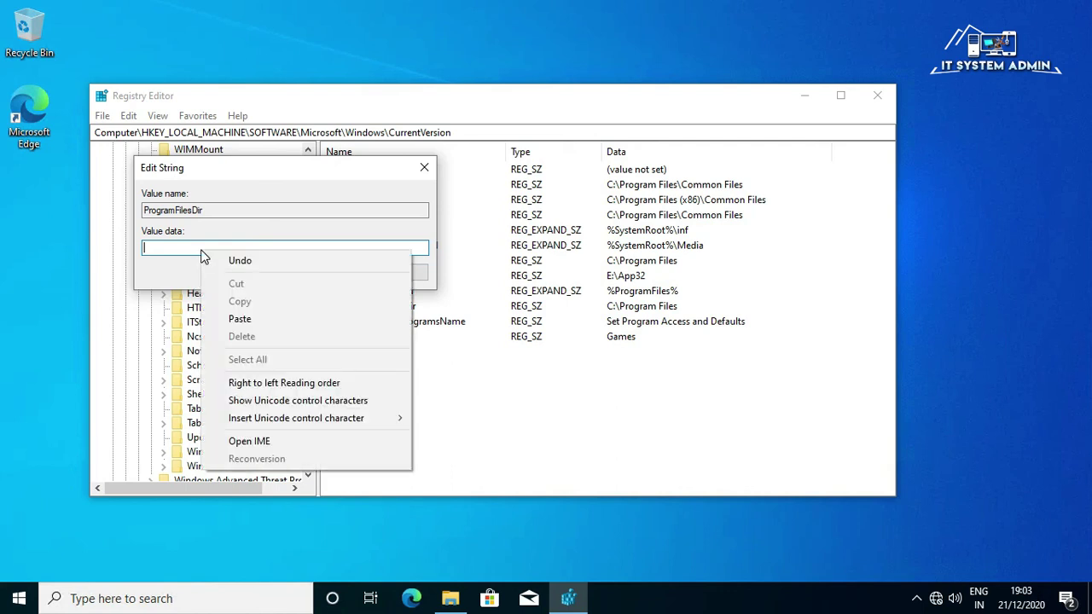
pyautogui.click(232, 321)
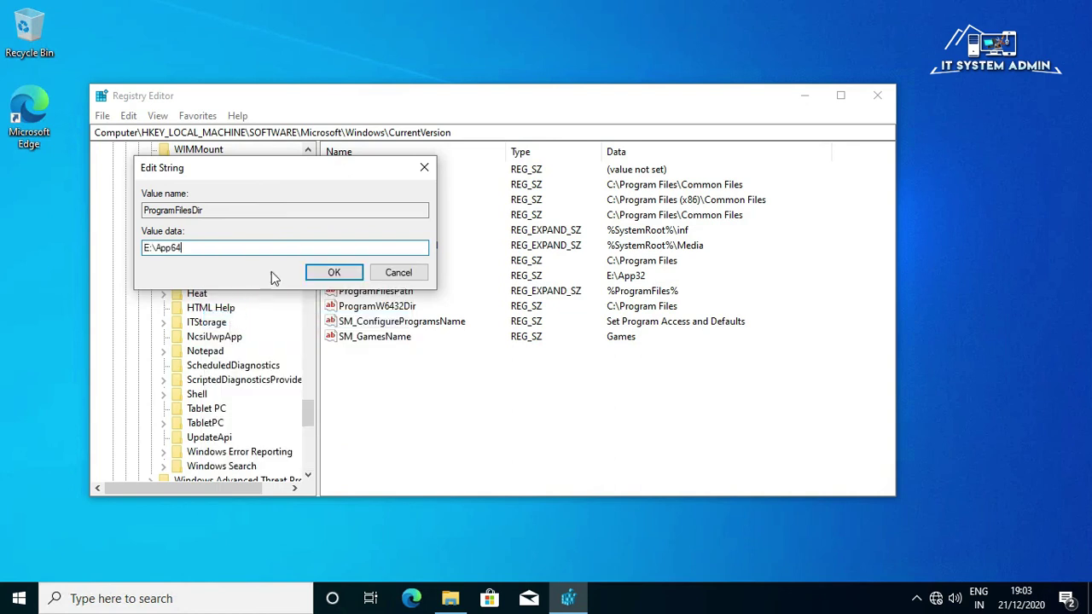
pyautogui.click(321, 276)
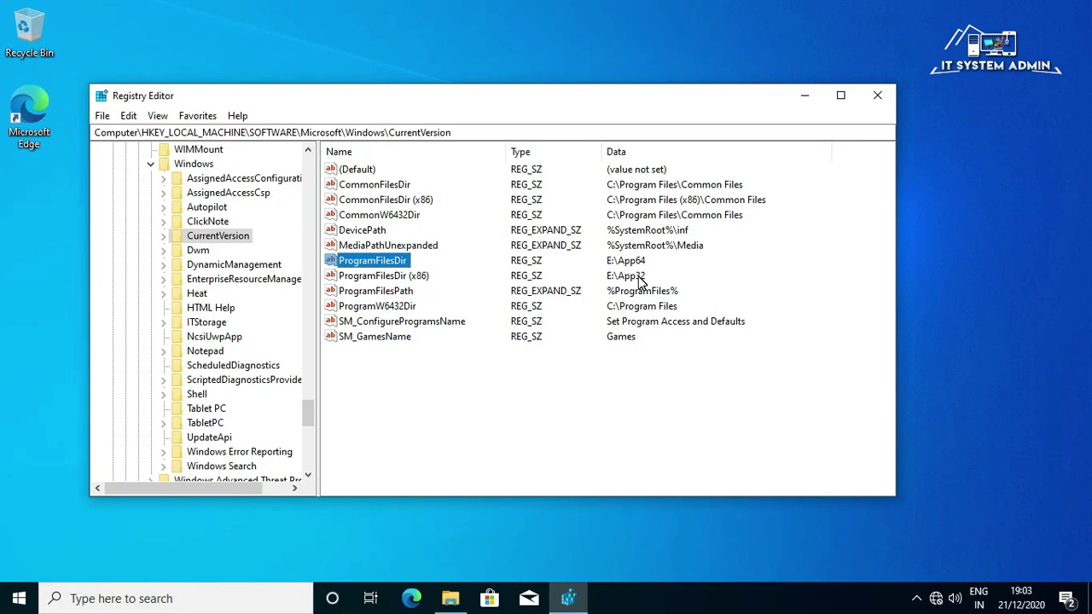
pyautogui.click(879, 95)
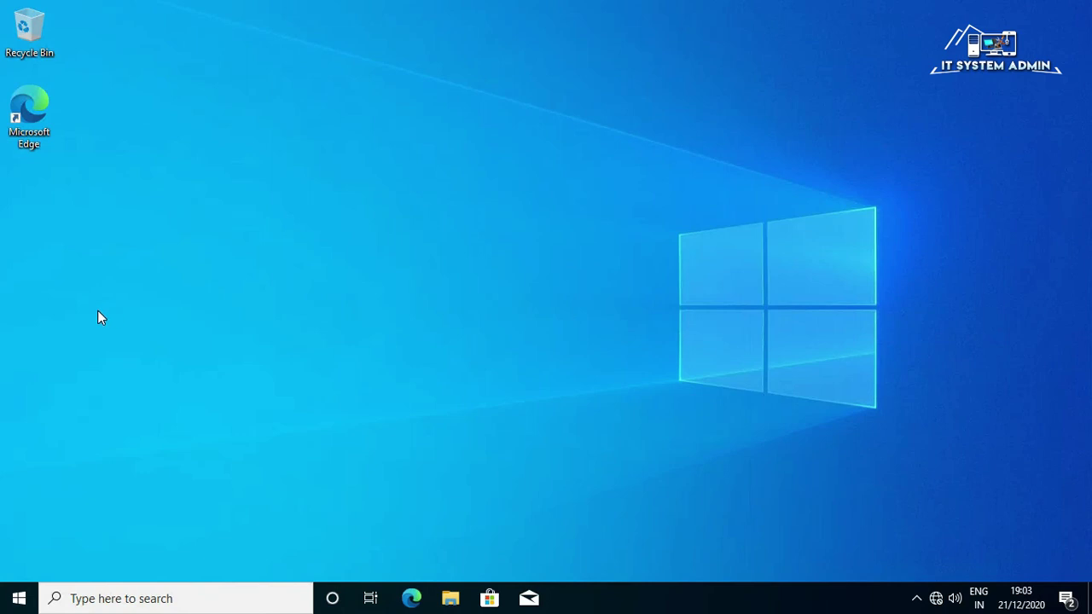
pyautogui.click(17, 601)
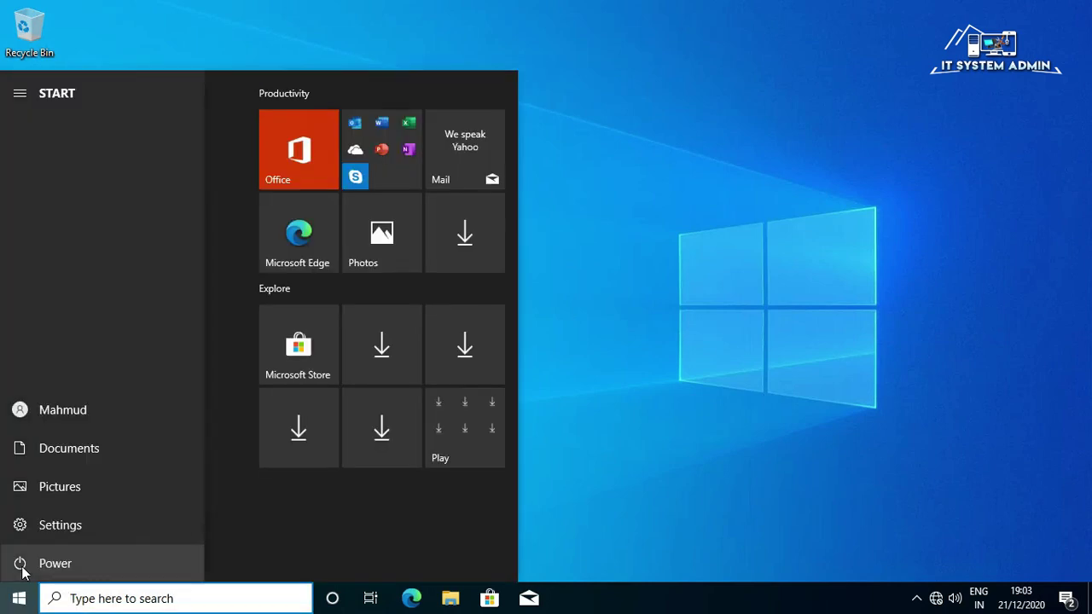
pyautogui.click(21, 567)
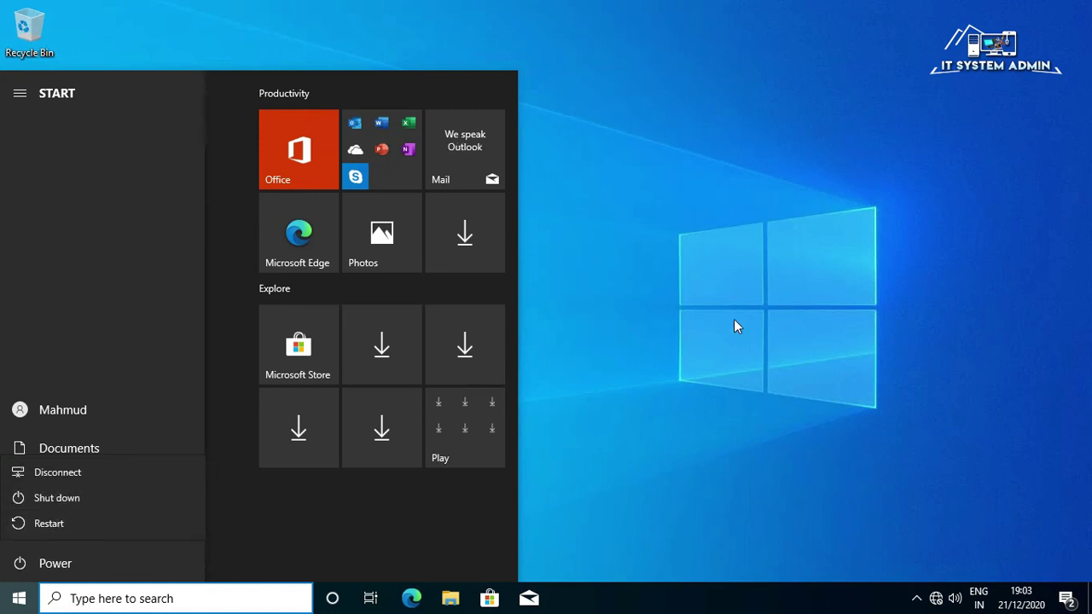
pyautogui.press('Escape')
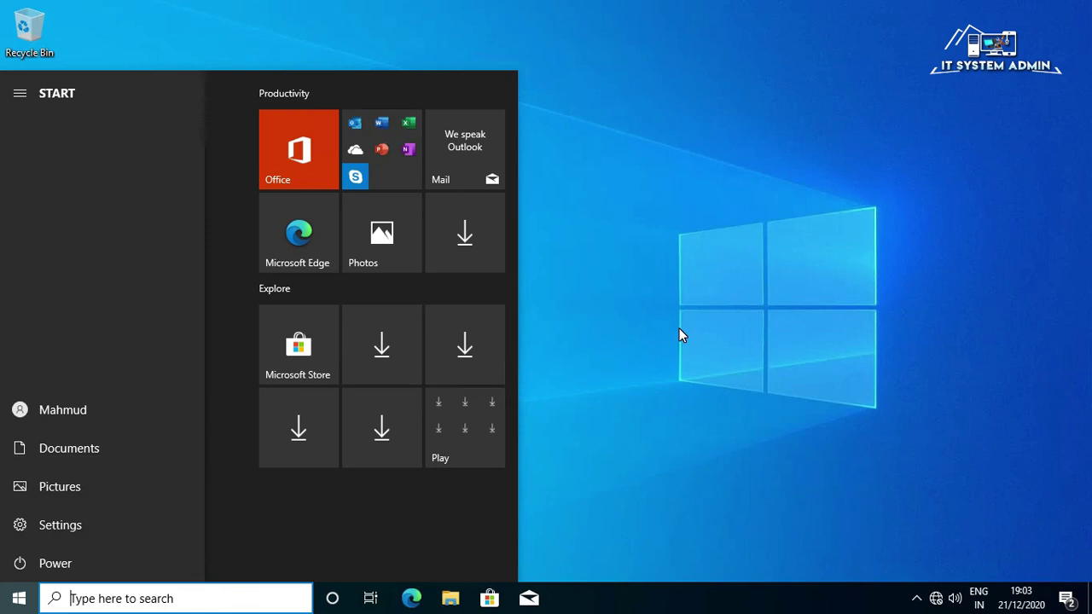
pyautogui.click(604, 359)
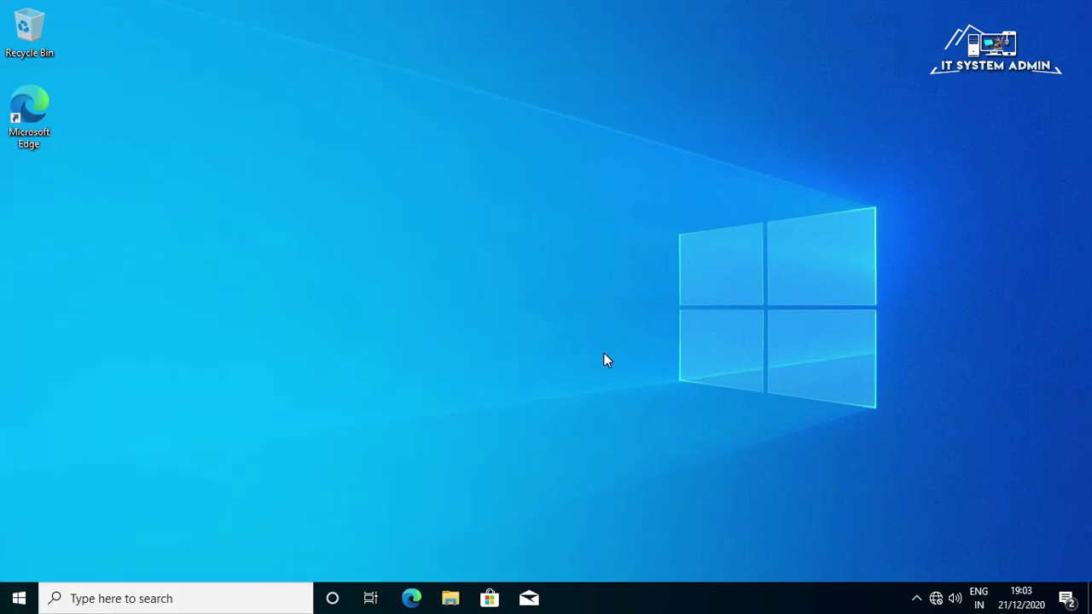